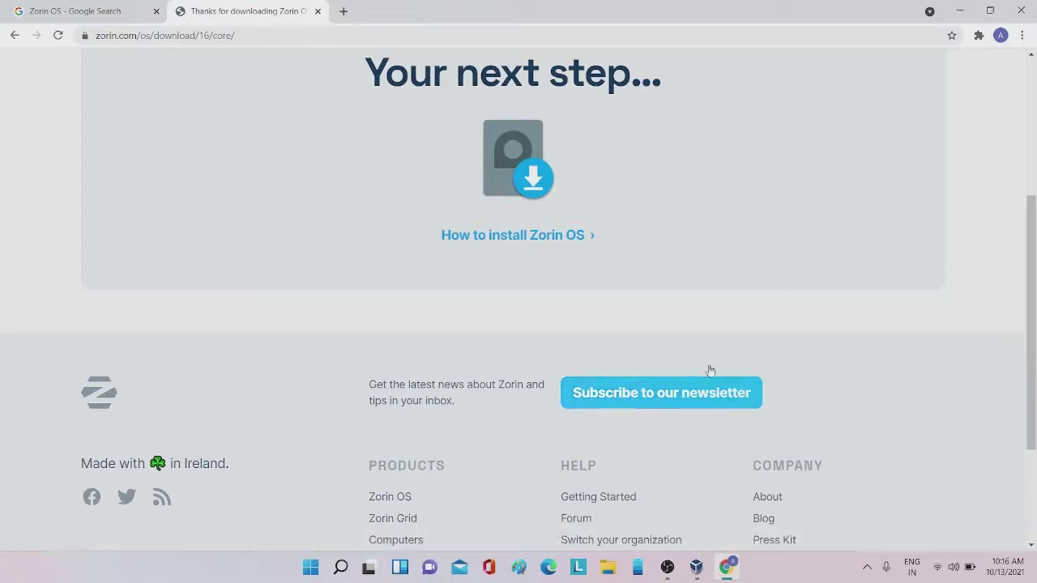
In a new Chrome tab, go to the virtualbox.org site and its Download VirtualBox 6.1 page
click(341, 14)
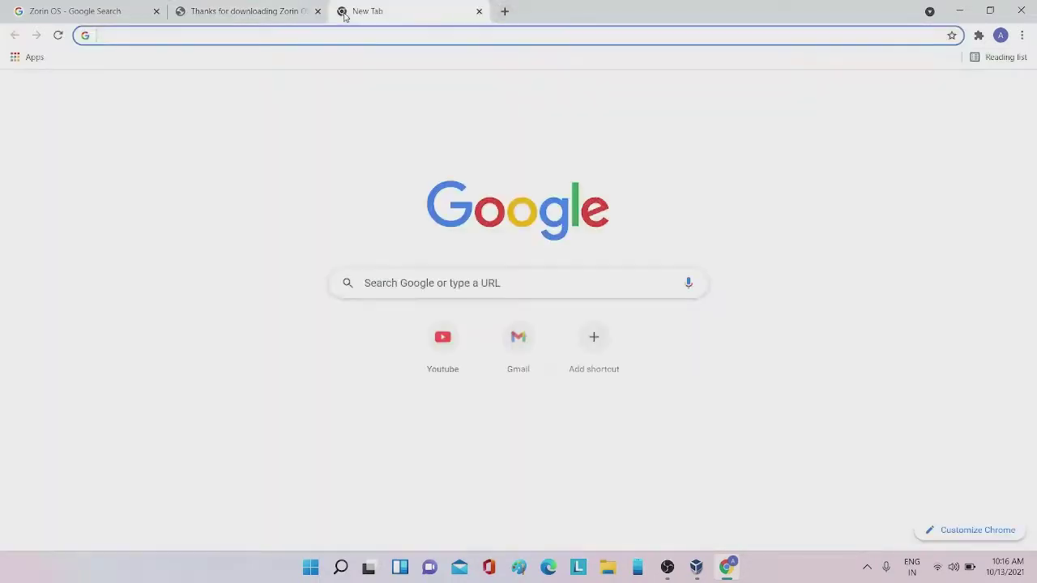
text(orac)
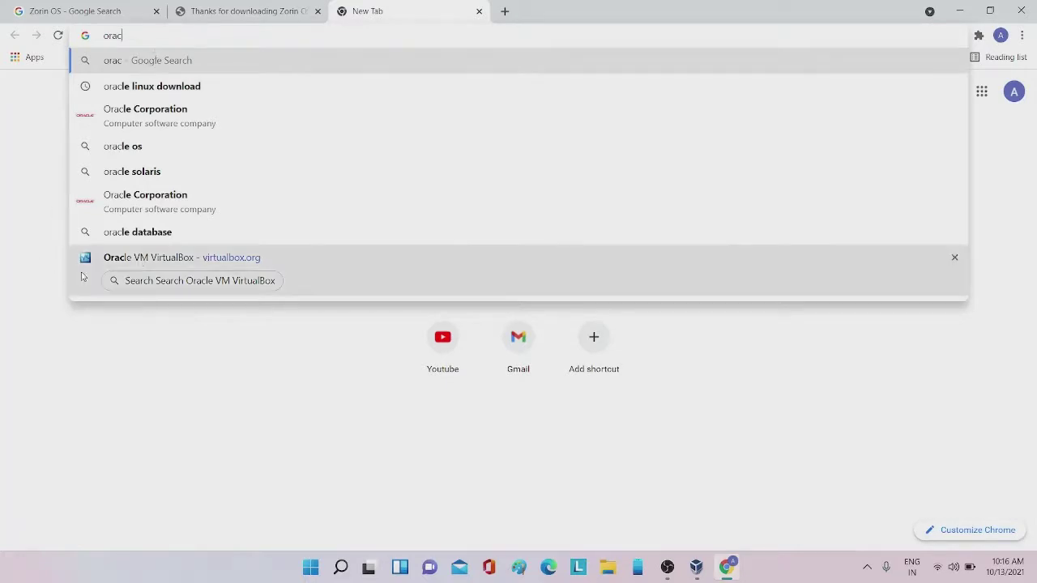
click(132, 258)
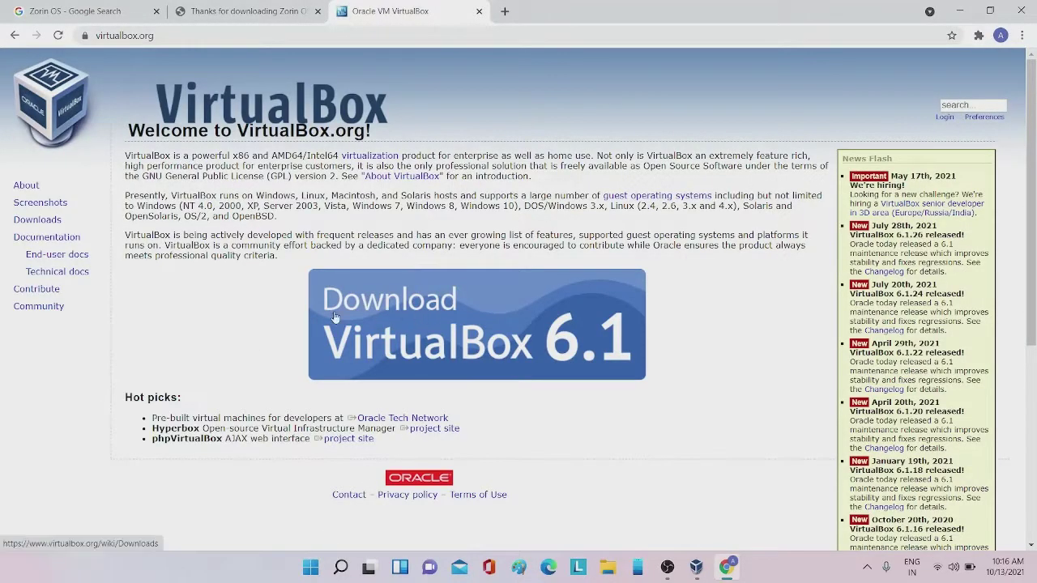
click(526, 325)
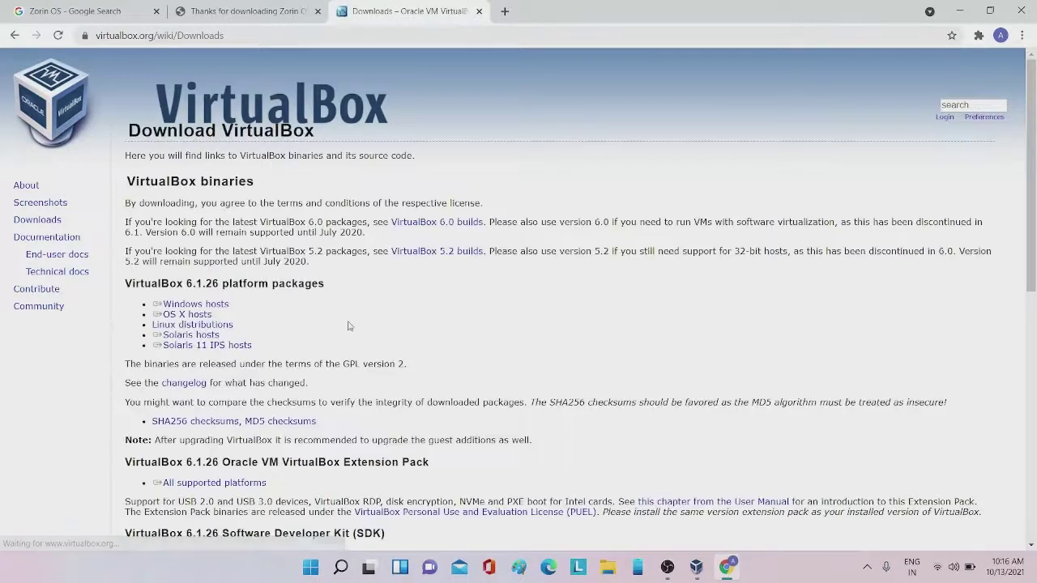
Start the Windows hosts installer download, then cancel it and close the download bar
triple_click(193, 306)
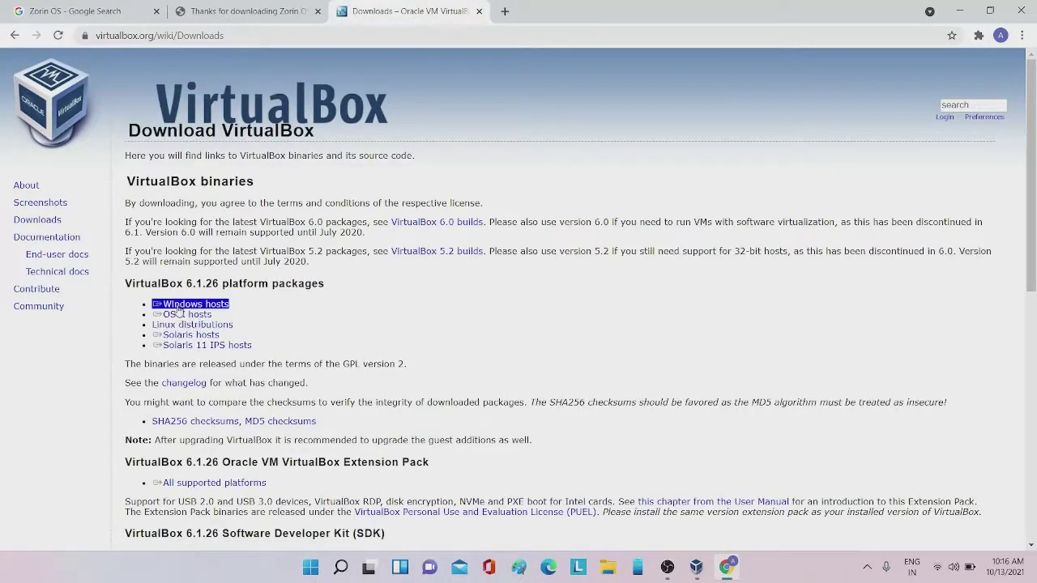
click(236, 307)
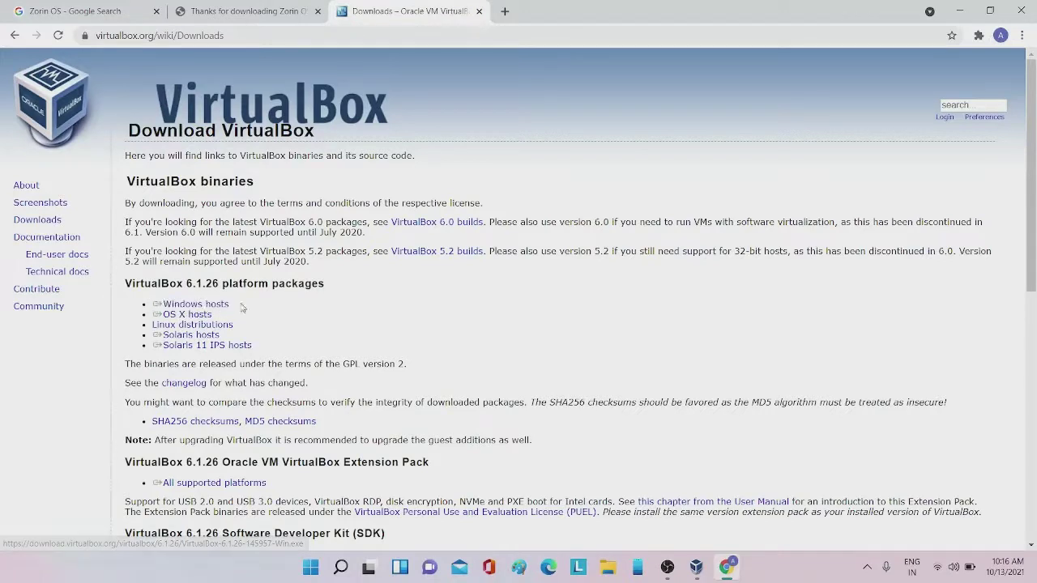
triple_click(181, 337)
click(127, 339)
triple_click(182, 326)
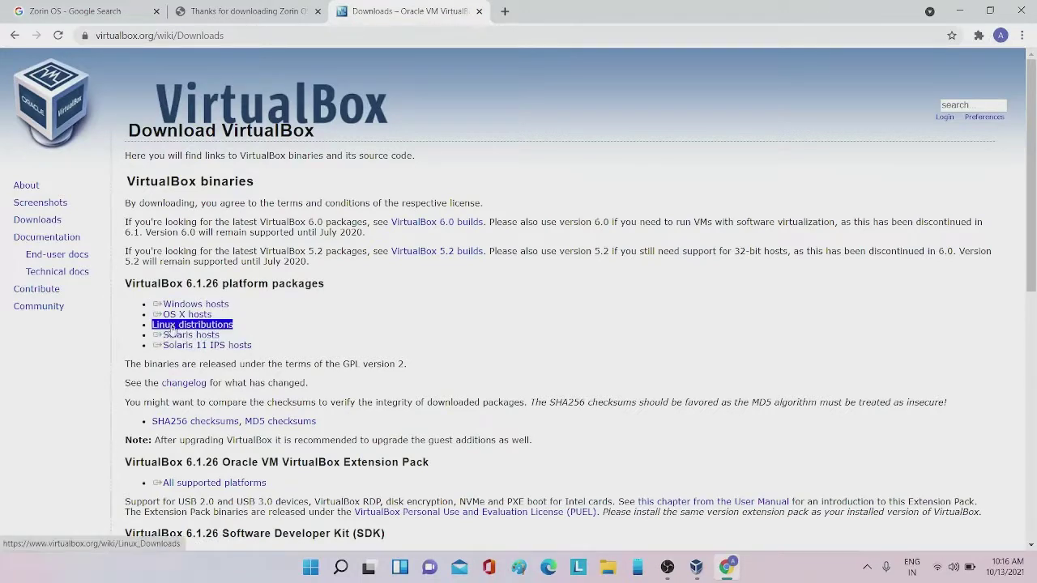
triple_click(180, 316)
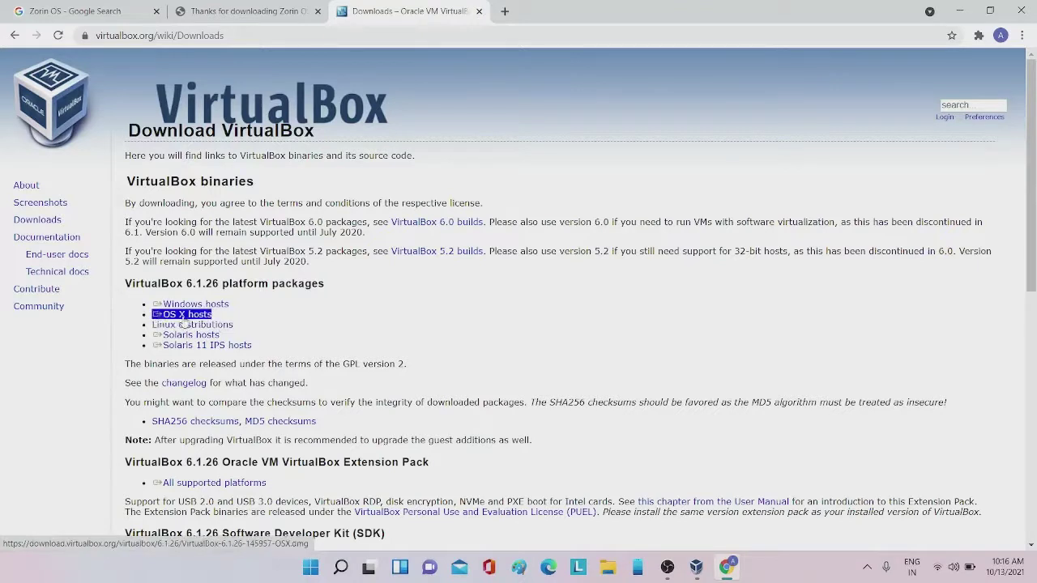
triple_click(187, 305)
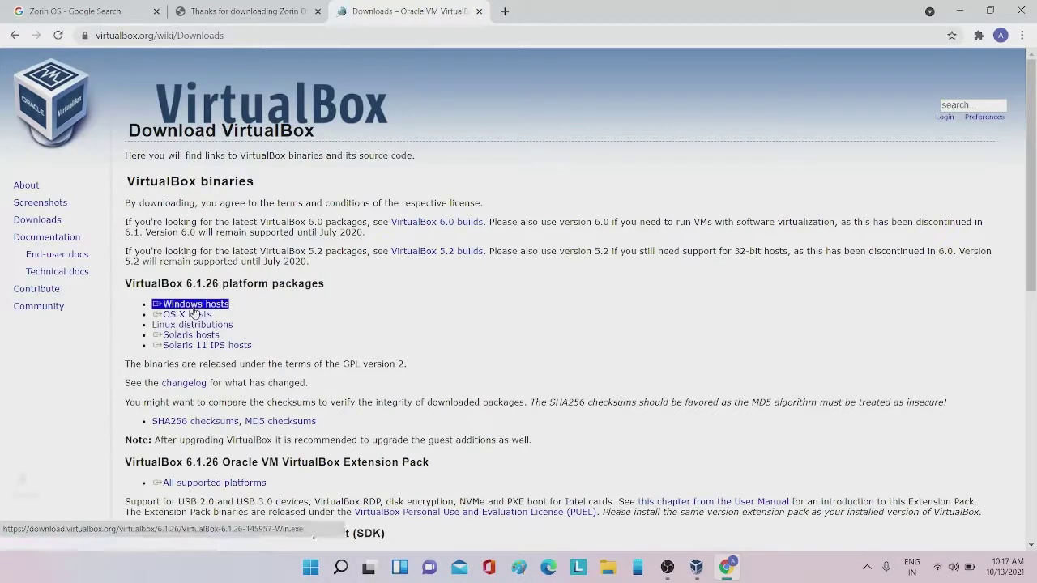
click(145, 533)
click(162, 508)
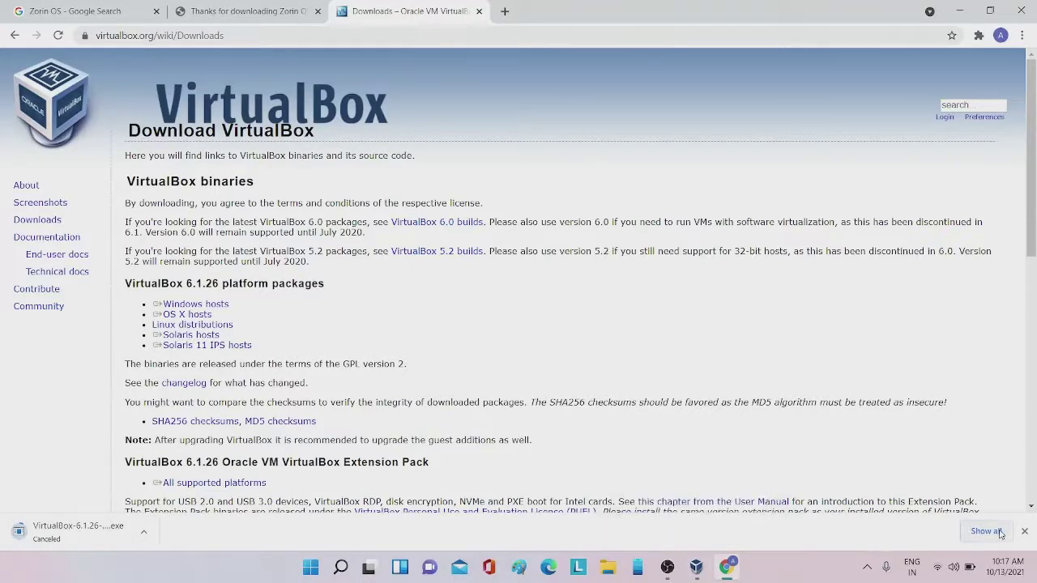
click(1024, 533)
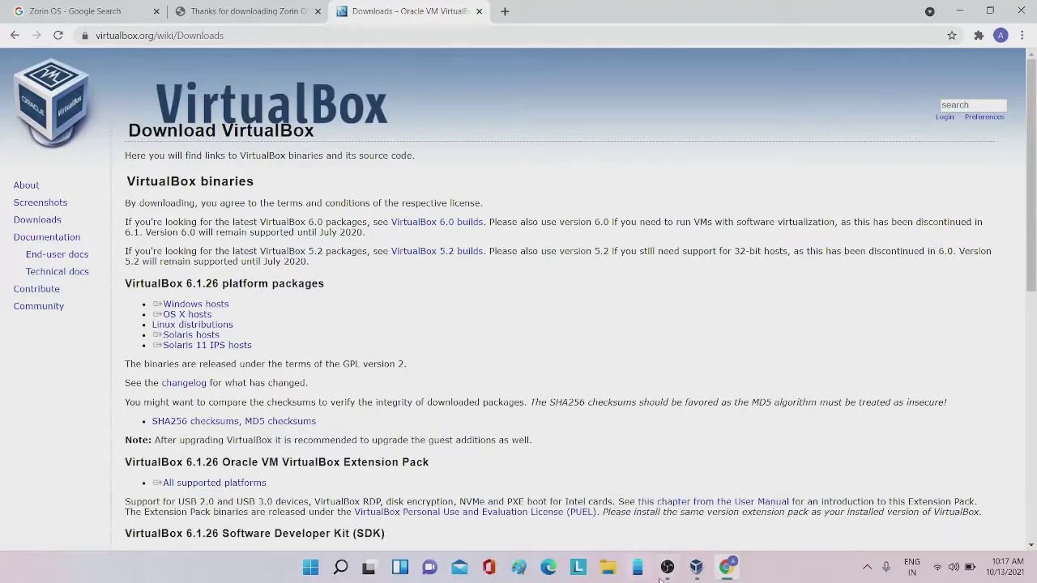
In VirtualBox Manager, start a new machine named Zorin OS with 4835 MB memory
click(707, 573)
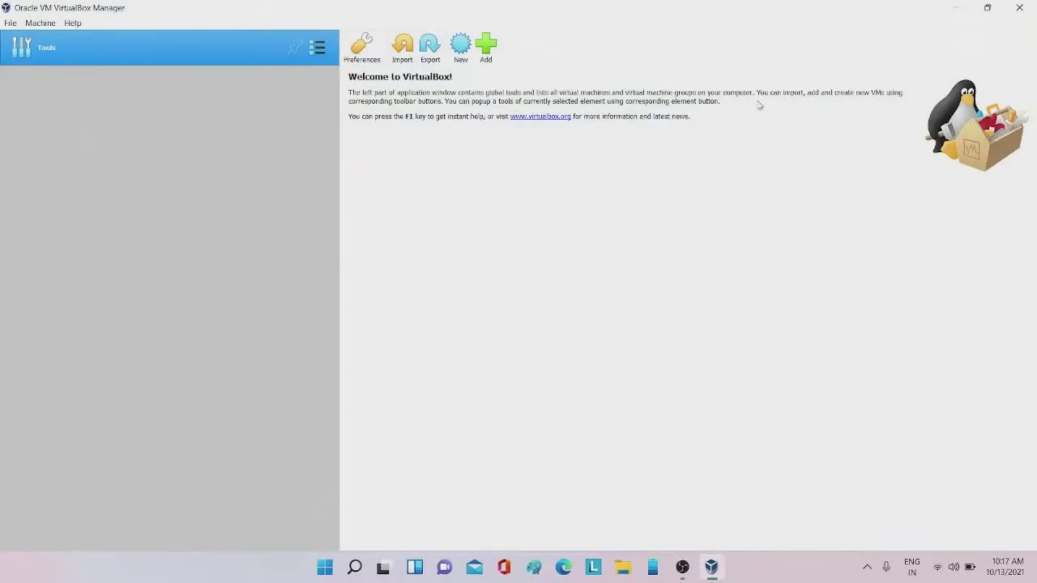
click(460, 46)
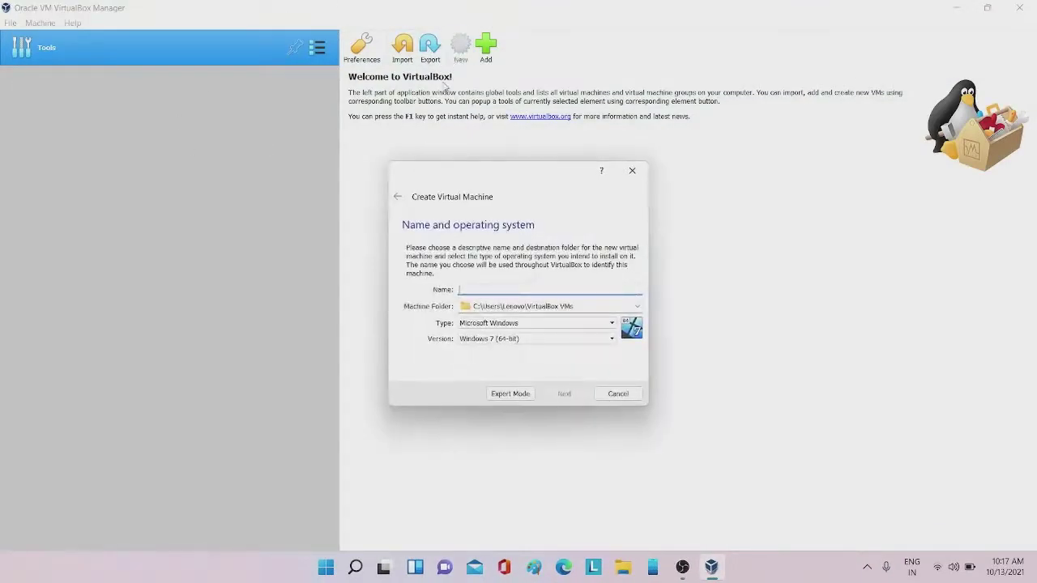
text(4)
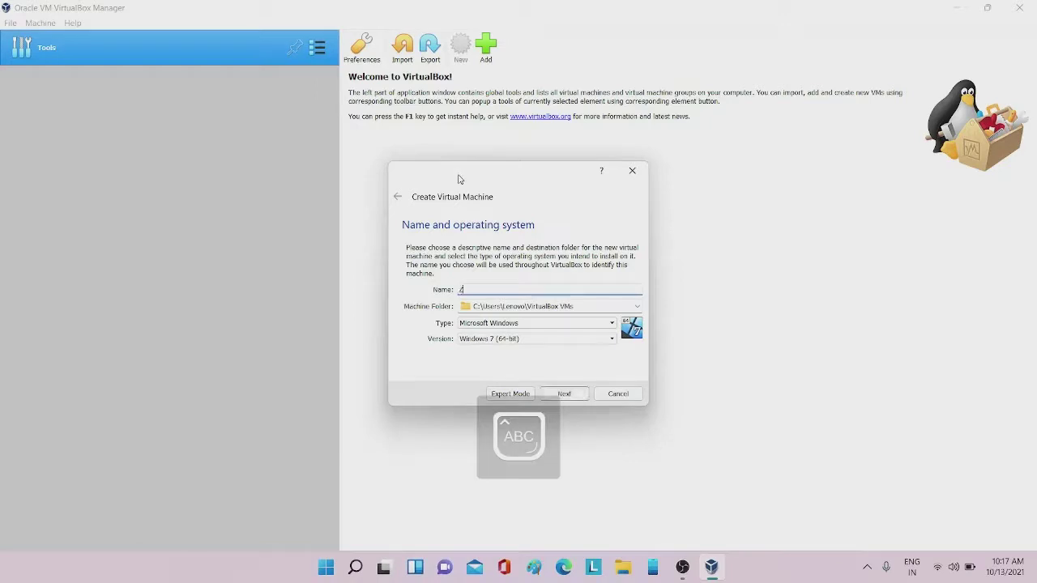
text(orin)
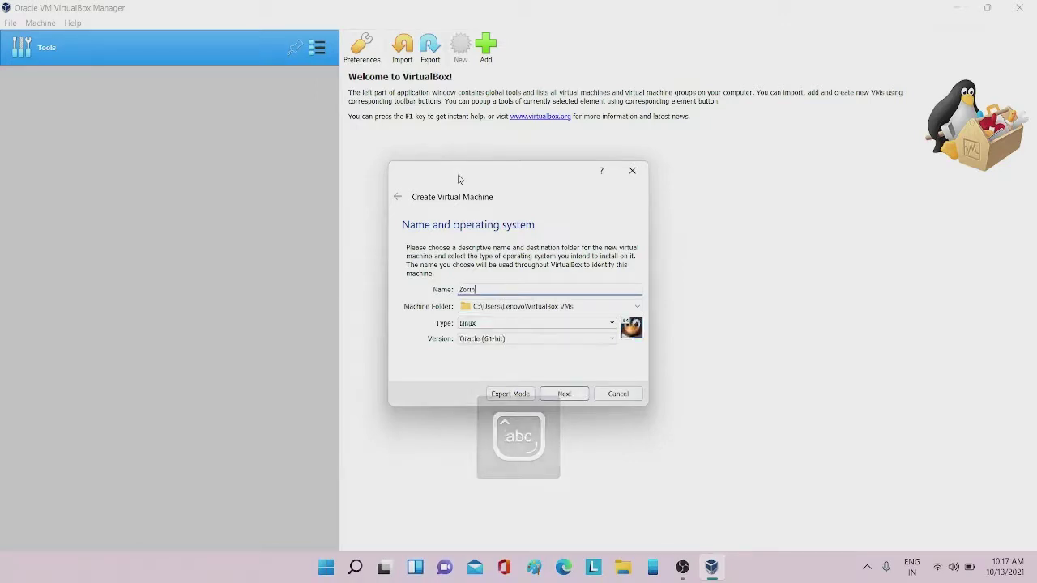
key(Caps_Lock)
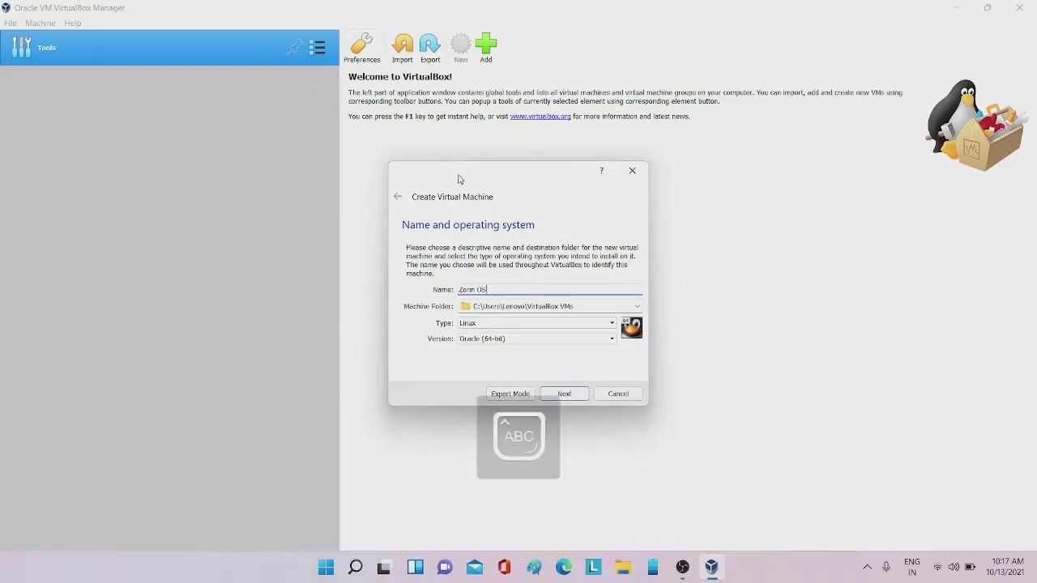
key(Caps_Lock)
click(557, 397)
drag(436, 286, 516, 289)
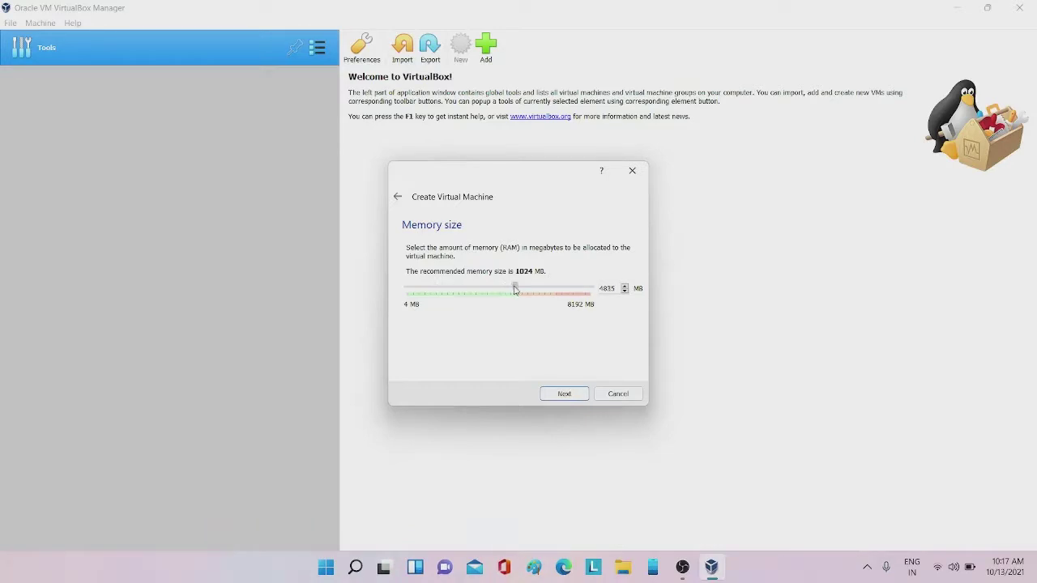
click(556, 396)
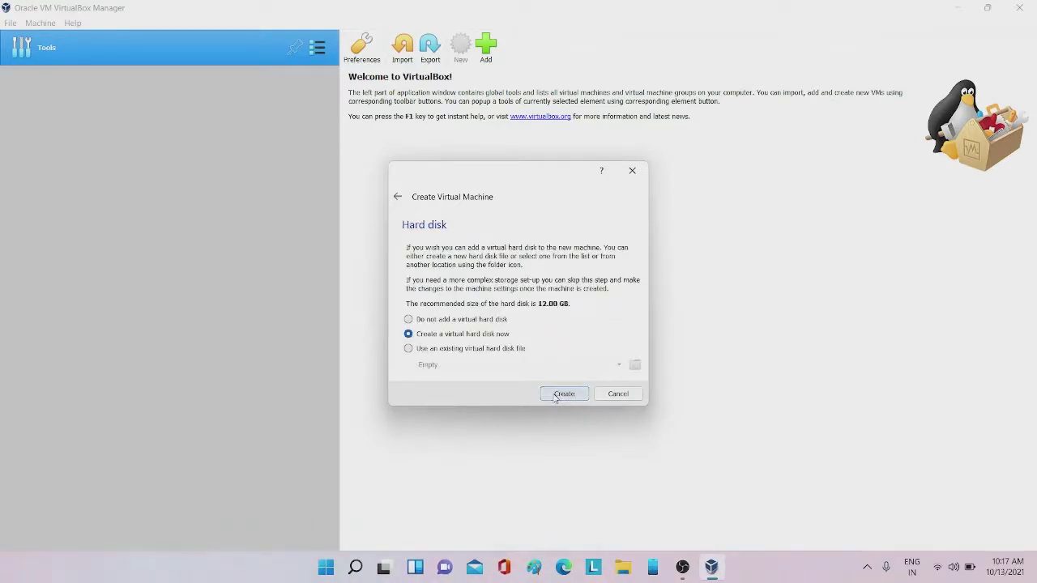
Create a dynamically allocated VHD virtual hard disk sized 62 GB
click(556, 396)
click(464, 277)
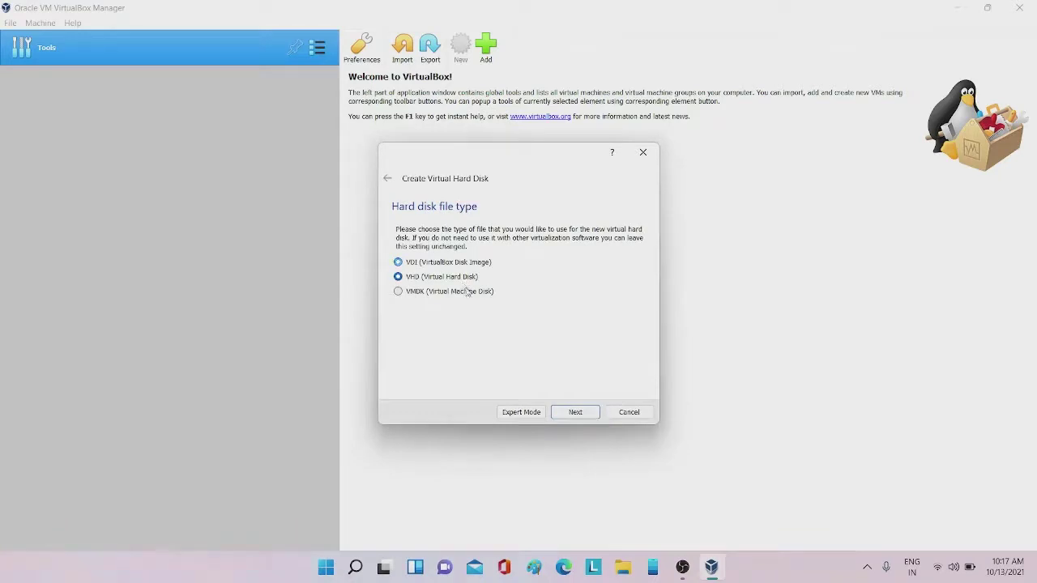
click(590, 414)
click(577, 410)
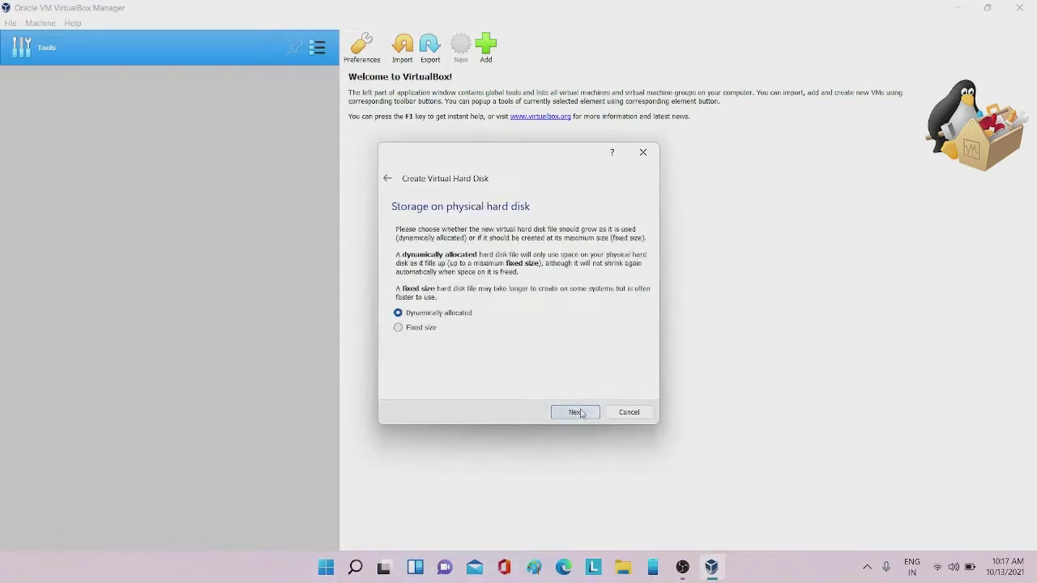
click(615, 296)
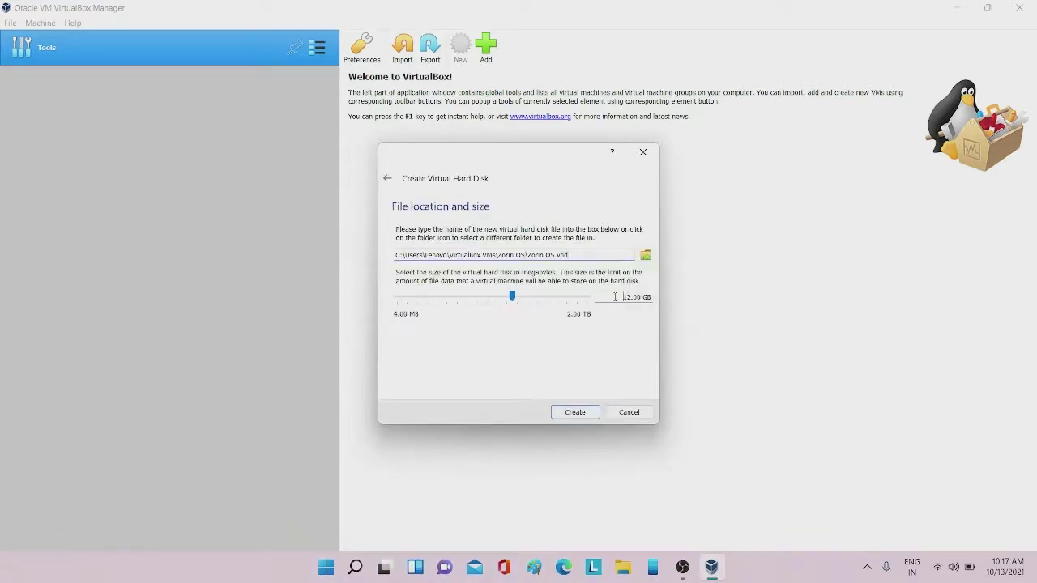
key(Delete)
text(6)
click(572, 414)
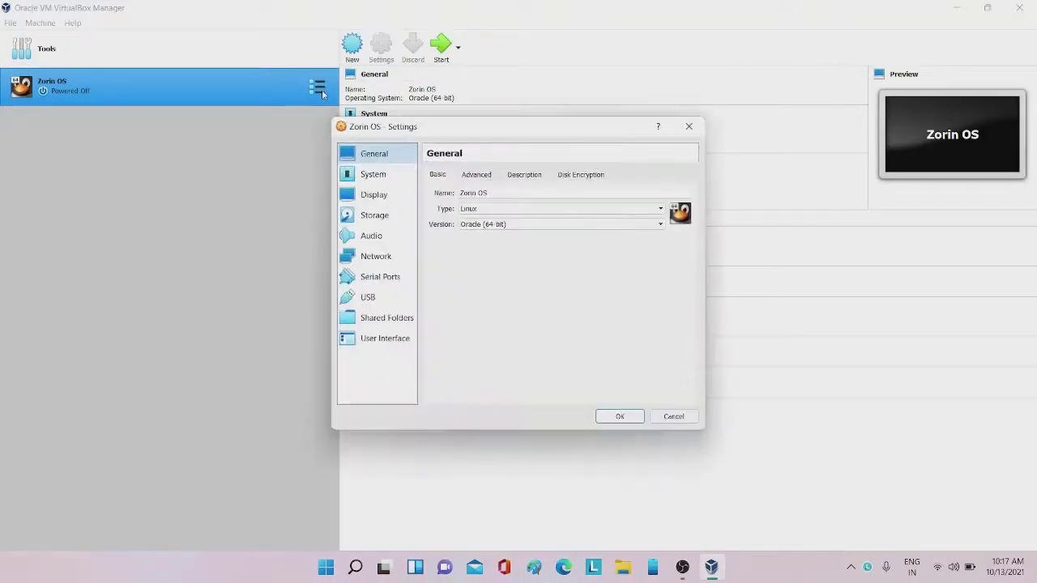
Set Shared Clipboard and Drag'n'Drop to Bidirectional in the advanced General settings
click(482, 176)
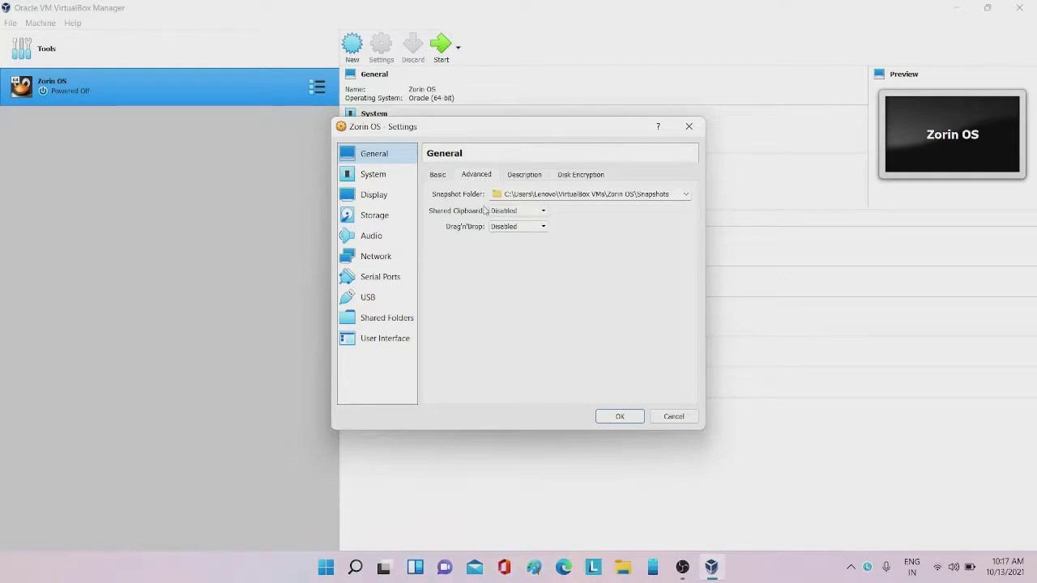
click(517, 211)
click(502, 245)
click(510, 227)
click(506, 264)
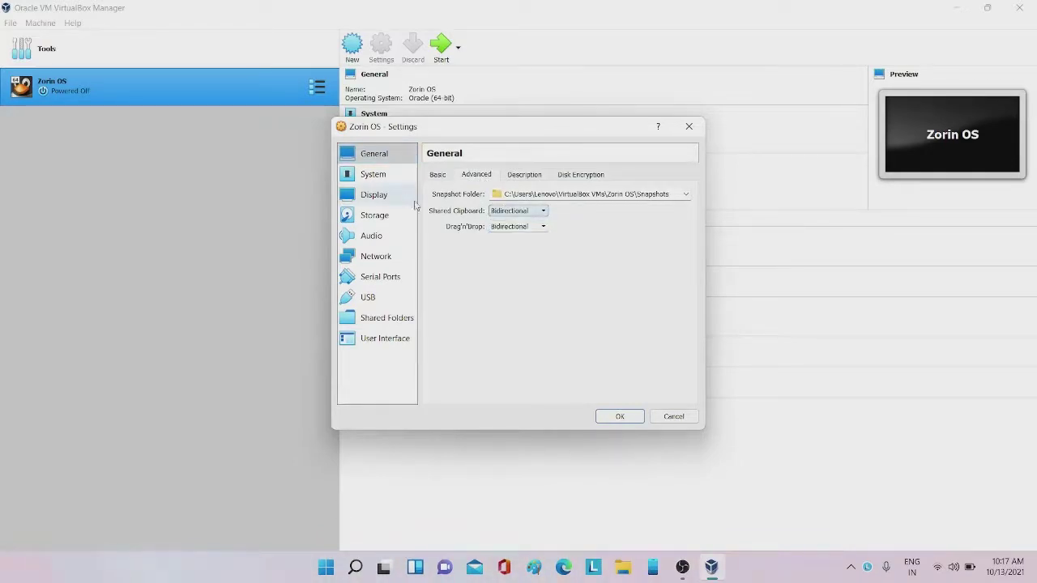
Give the machine 2 CPUs and raise video memory to 128 MB
click(371, 173)
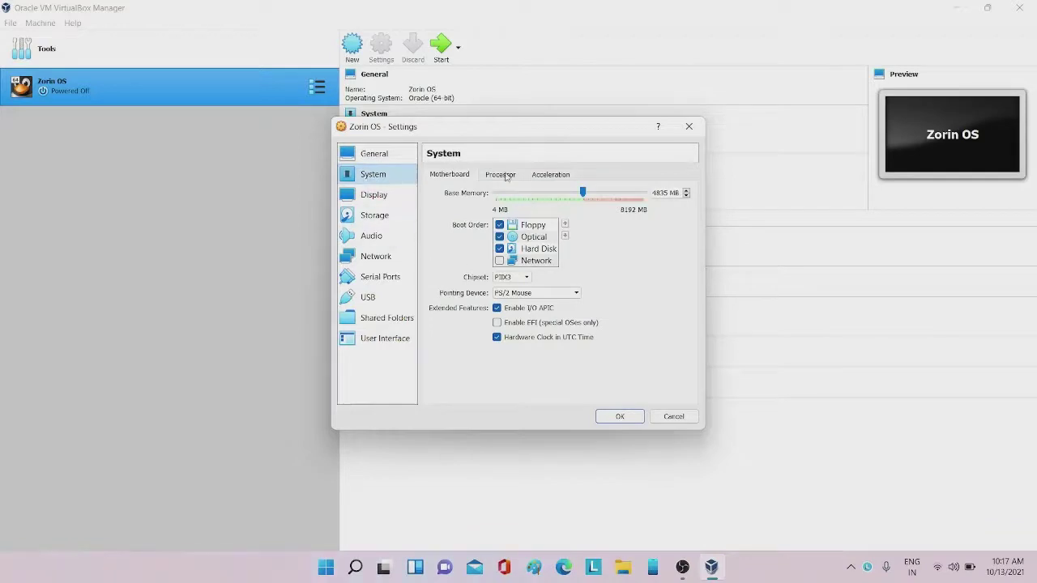
click(504, 175)
click(507, 194)
click(550, 174)
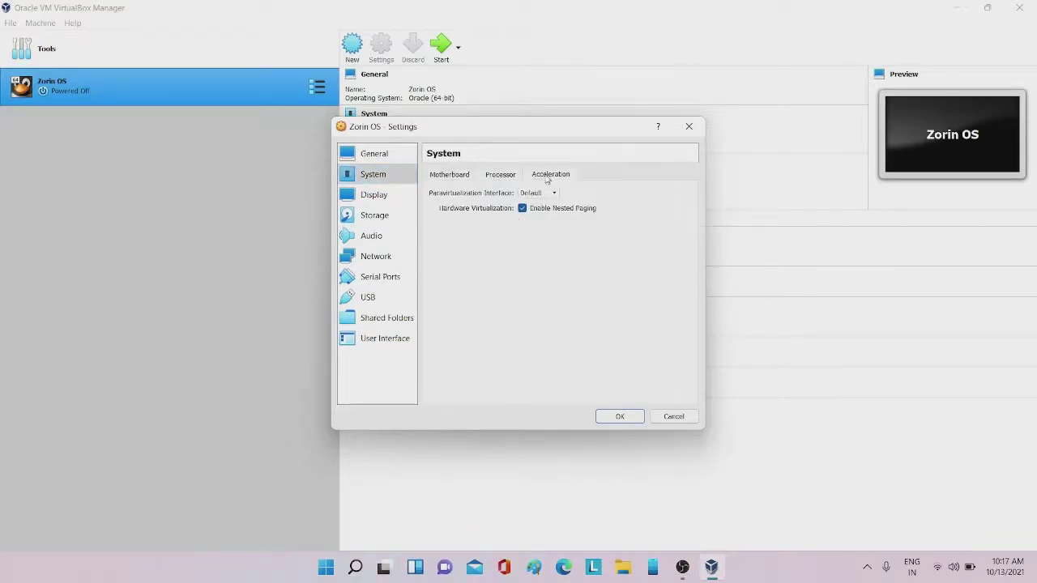
click(343, 202)
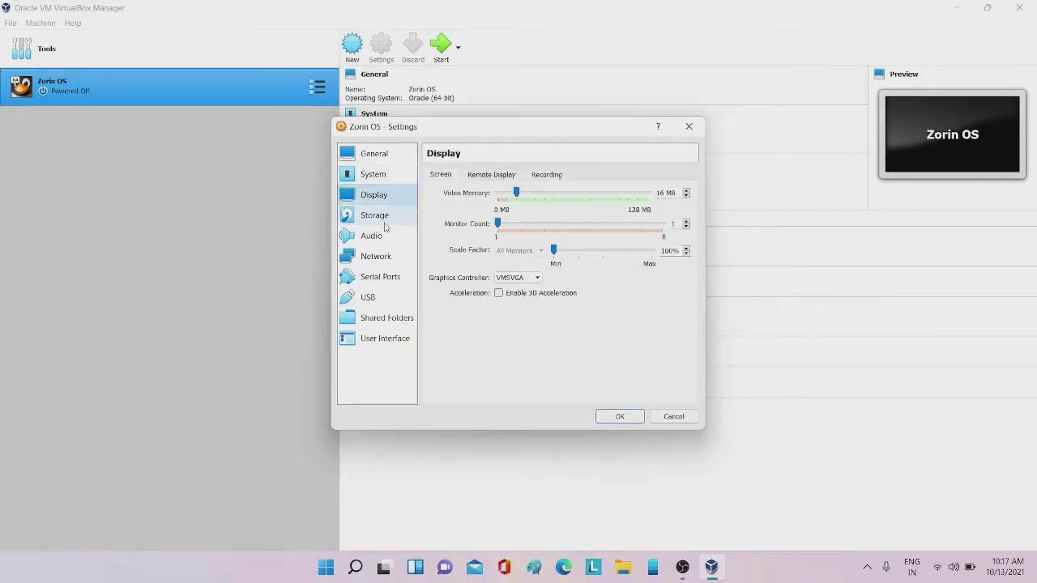
drag(517, 195, 648, 195)
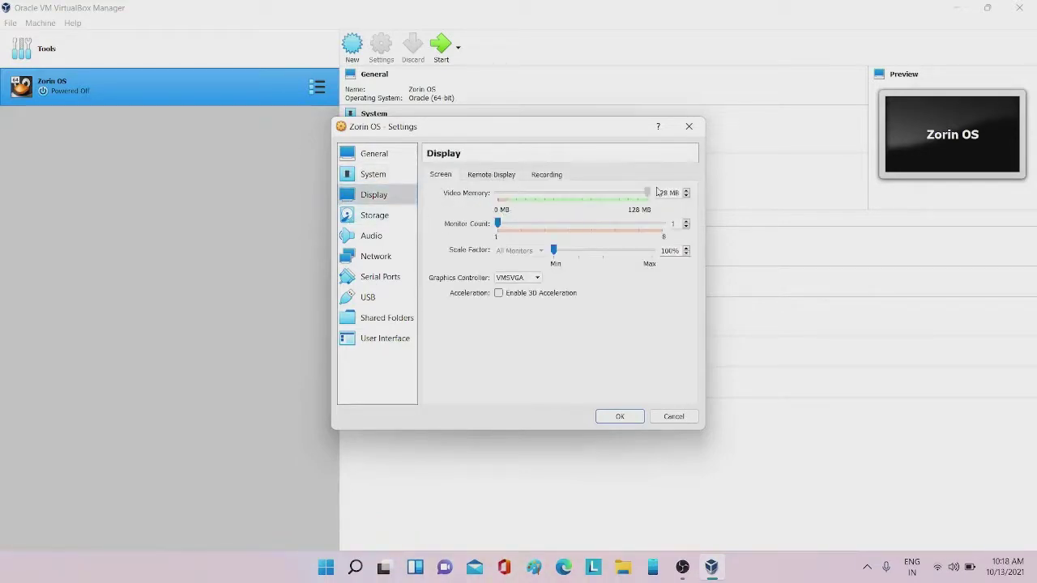
Insert the Zorin OS installer ISO into the empty optical drive under Storage
click(403, 217)
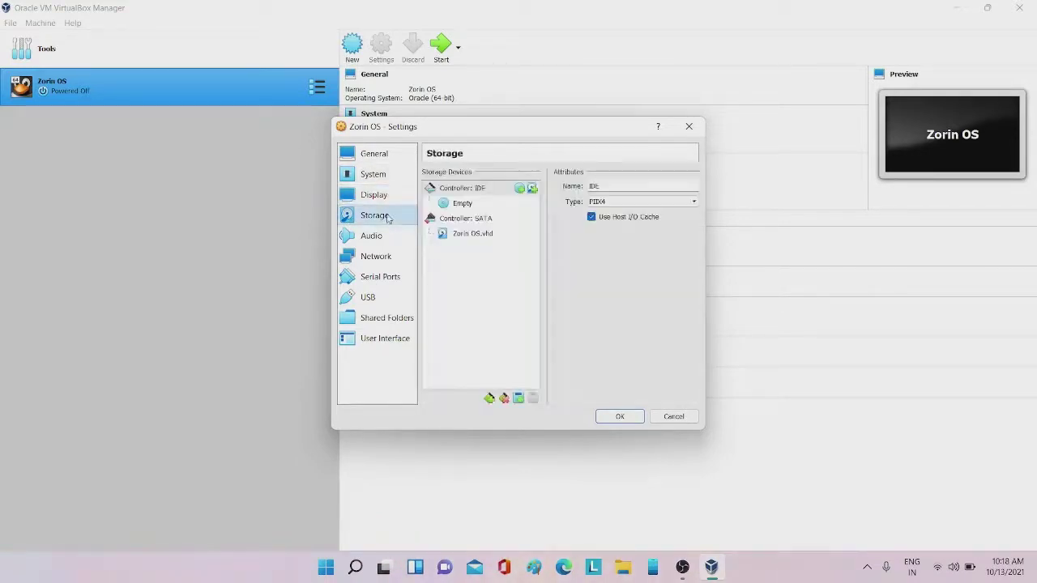
click(456, 204)
click(694, 190)
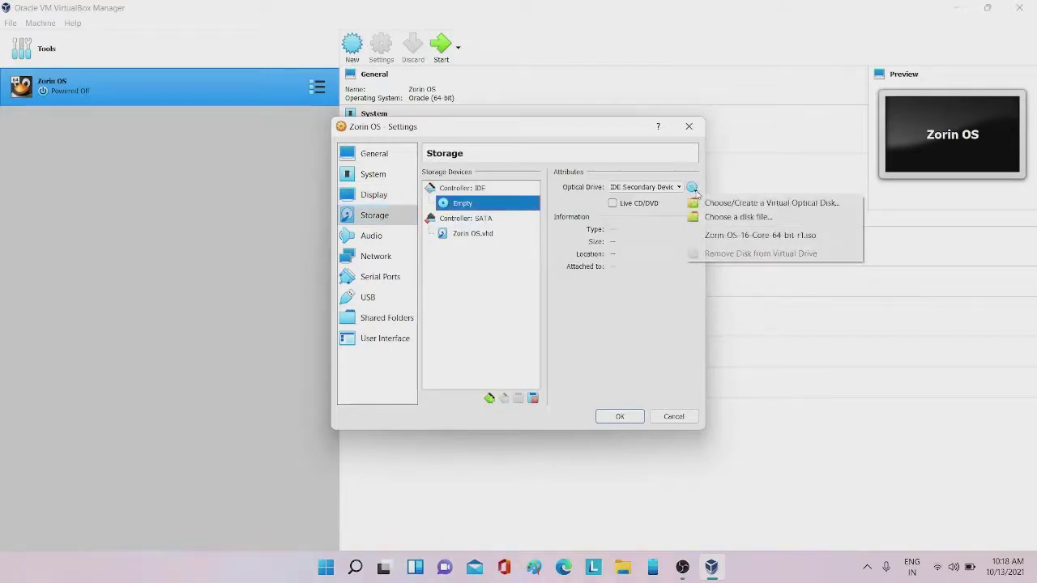
click(699, 234)
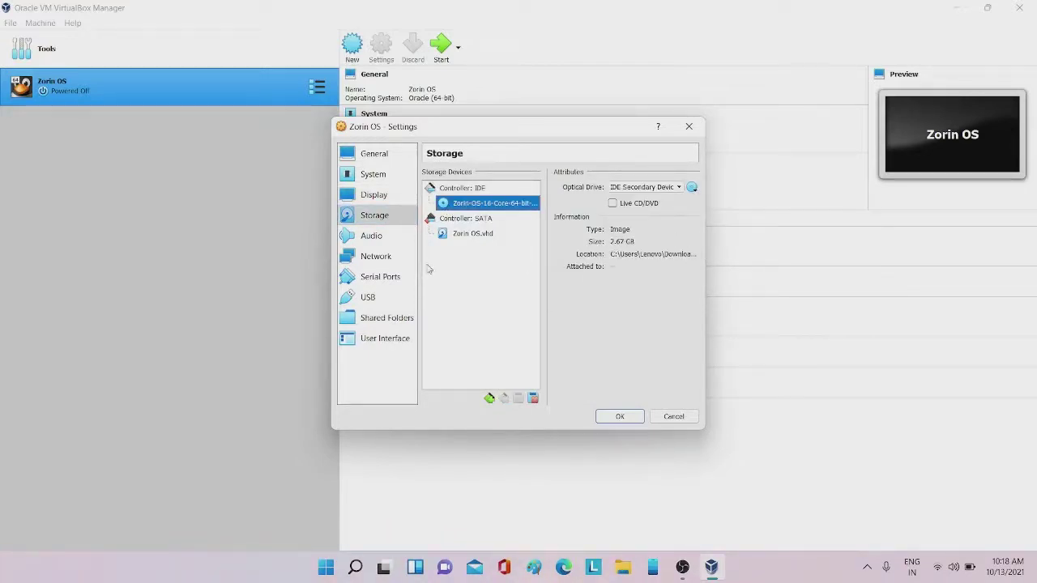
Review the Audio, Network, Serial Ports, USB and Shared Folders pages, then save the settings
click(365, 238)
click(361, 278)
click(361, 258)
click(361, 277)
click(359, 295)
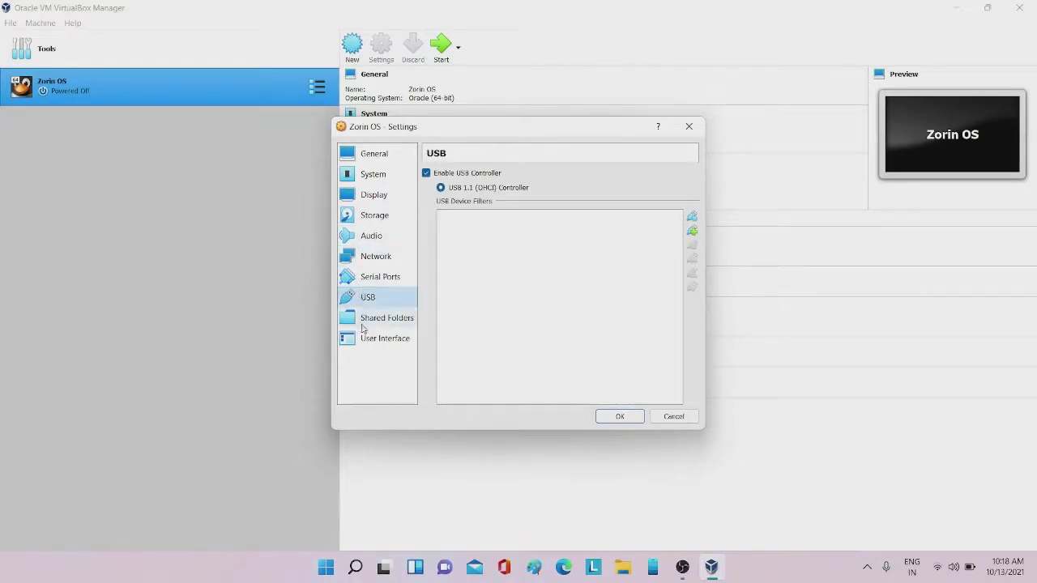
click(362, 323)
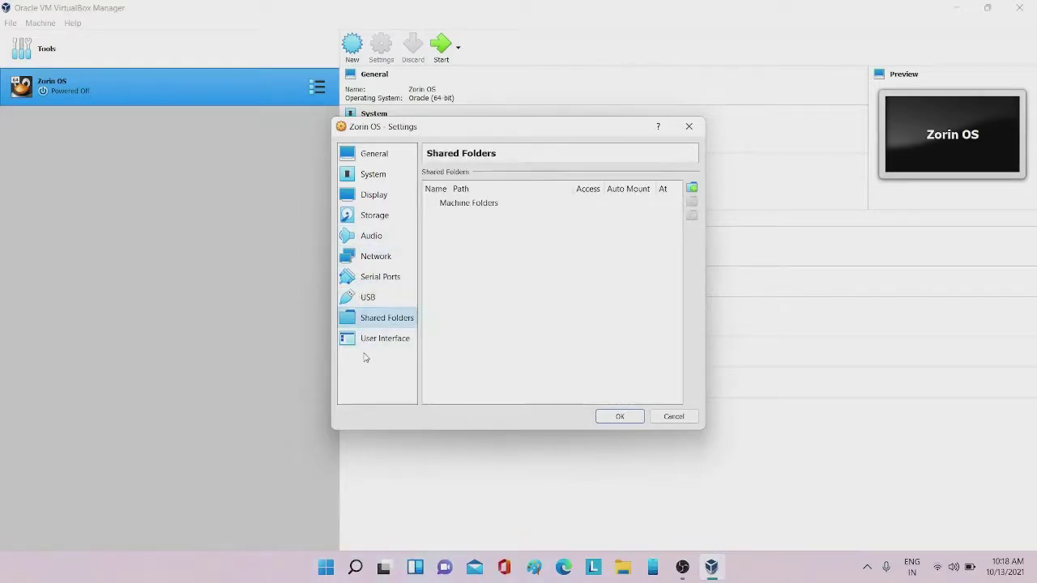
click(607, 418)
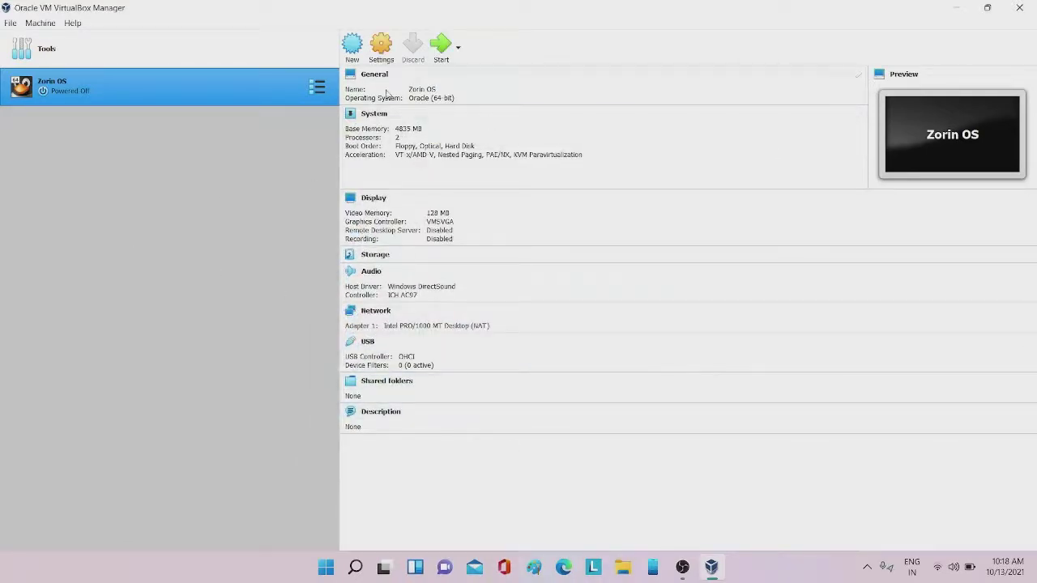
Start the Zorin OS VM, close the auto-capture notice and boot 'Try or Install Zorin OS'
click(438, 44)
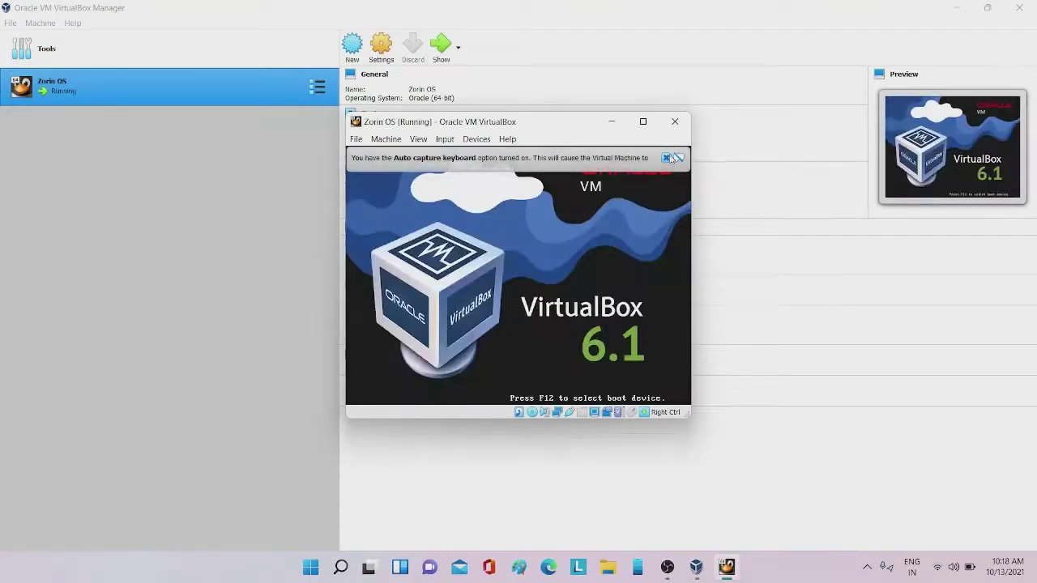
click(665, 158)
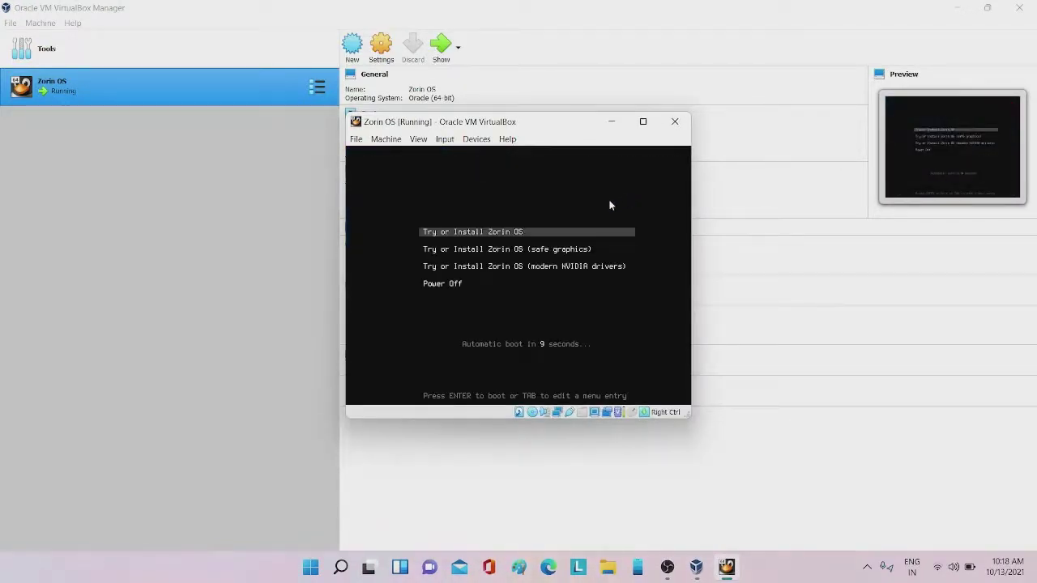
key(Return)
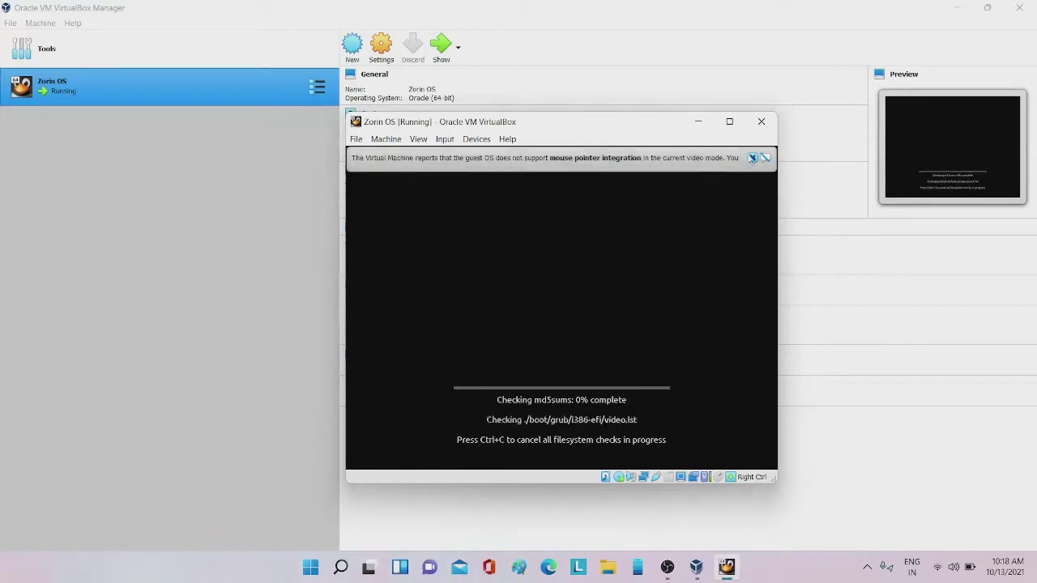
Close both mouse integration notification bars while Zorin OS boots
click(752, 157)
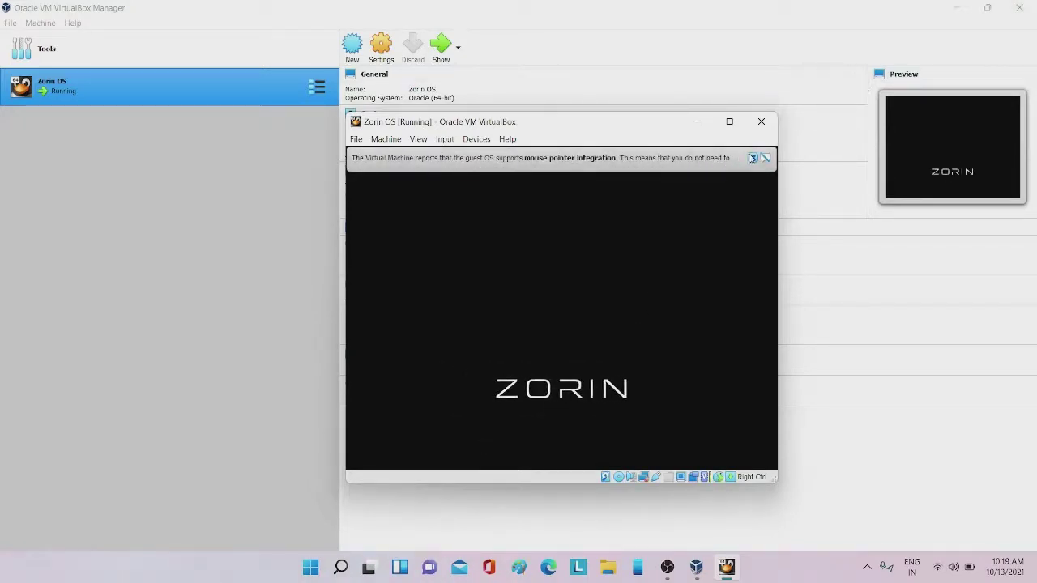
click(753, 158)
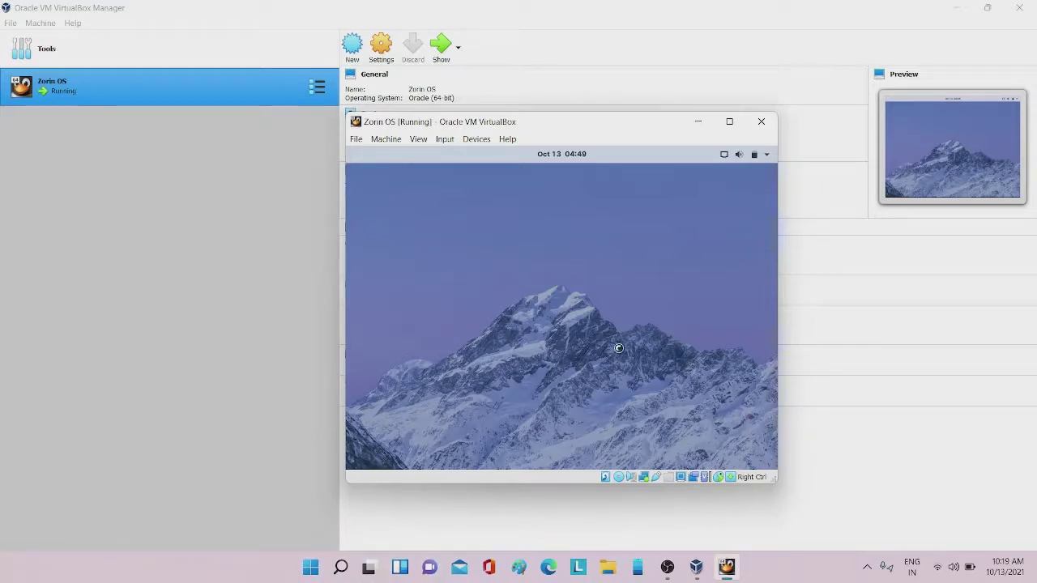
click(731, 156)
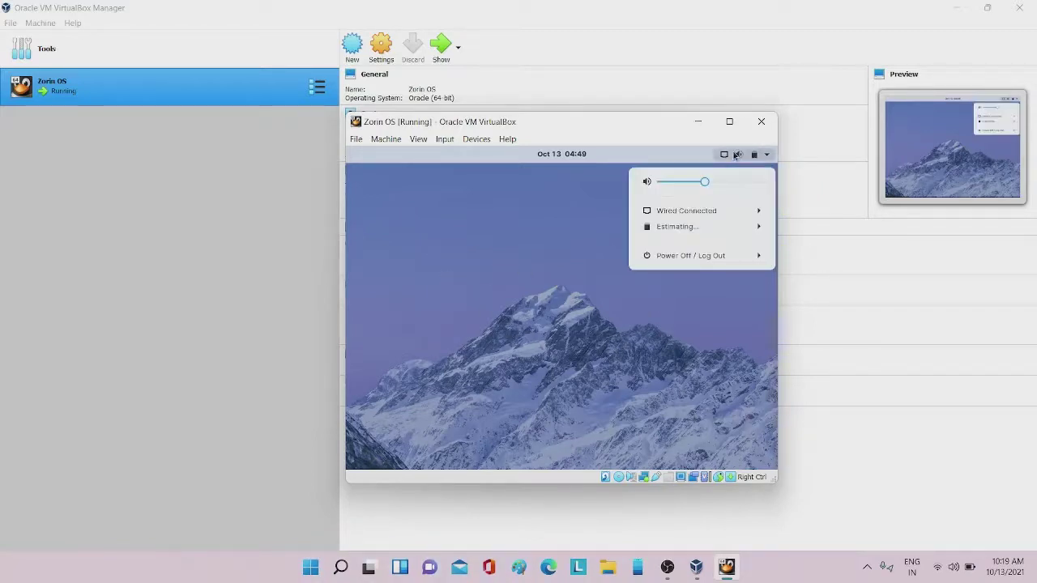
click(547, 203)
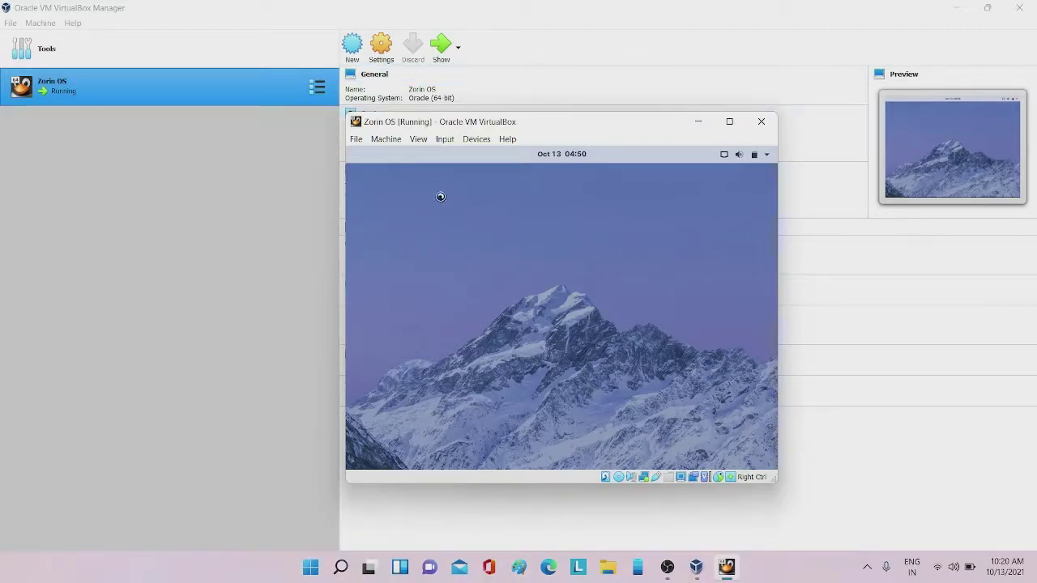
click(582, 156)
click(582, 156)
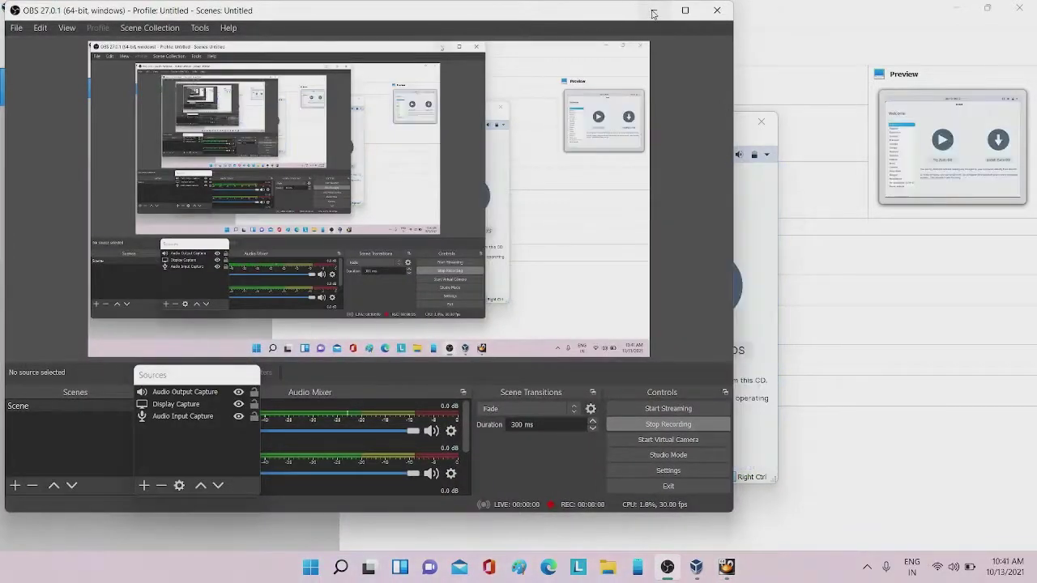
click(654, 10)
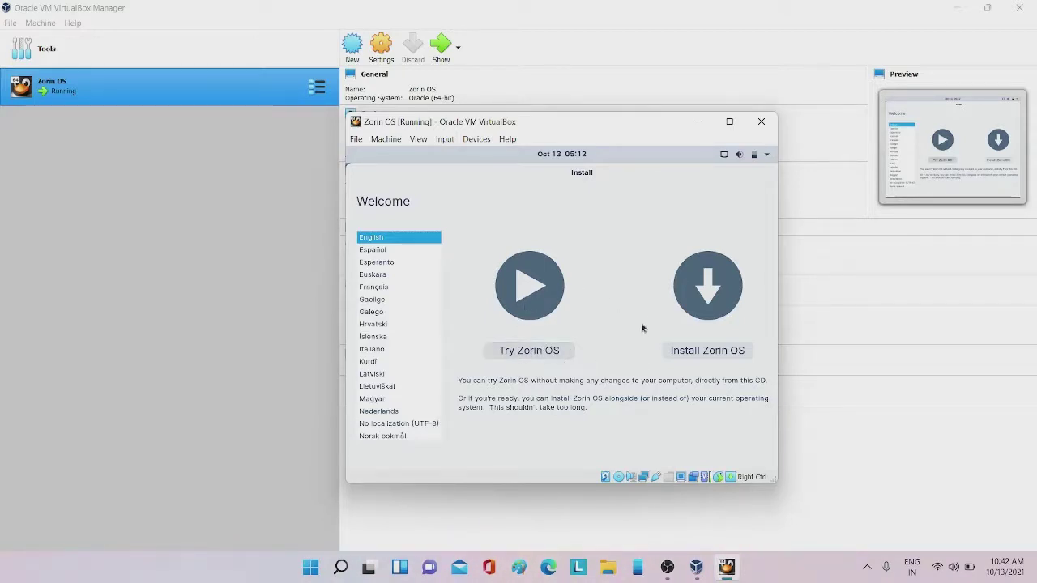
Choose Install Zorin OS on the English Welcome screen
click(689, 352)
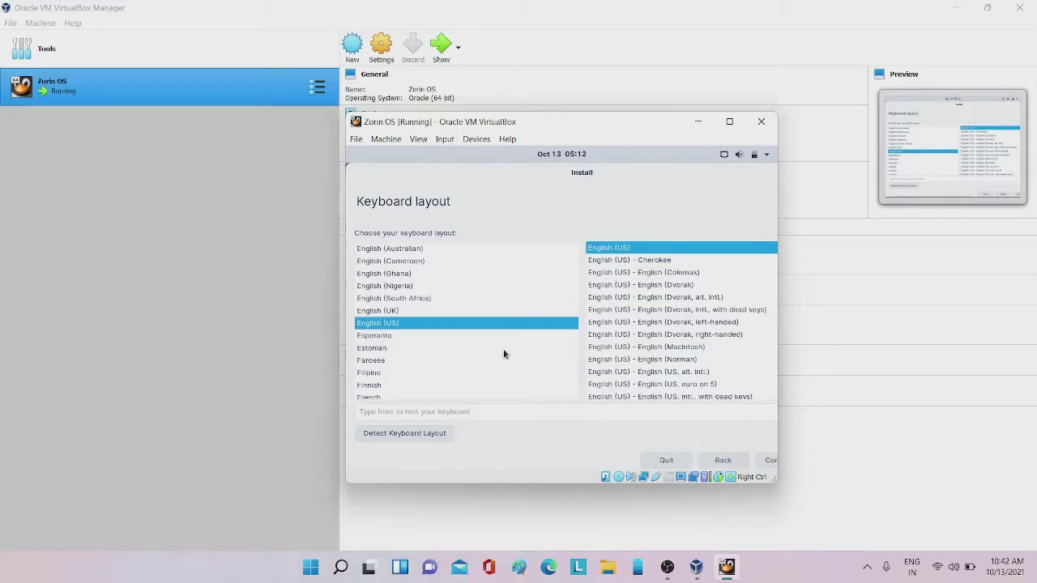
Select the English (UK) keyboard layout and continue
click(377, 312)
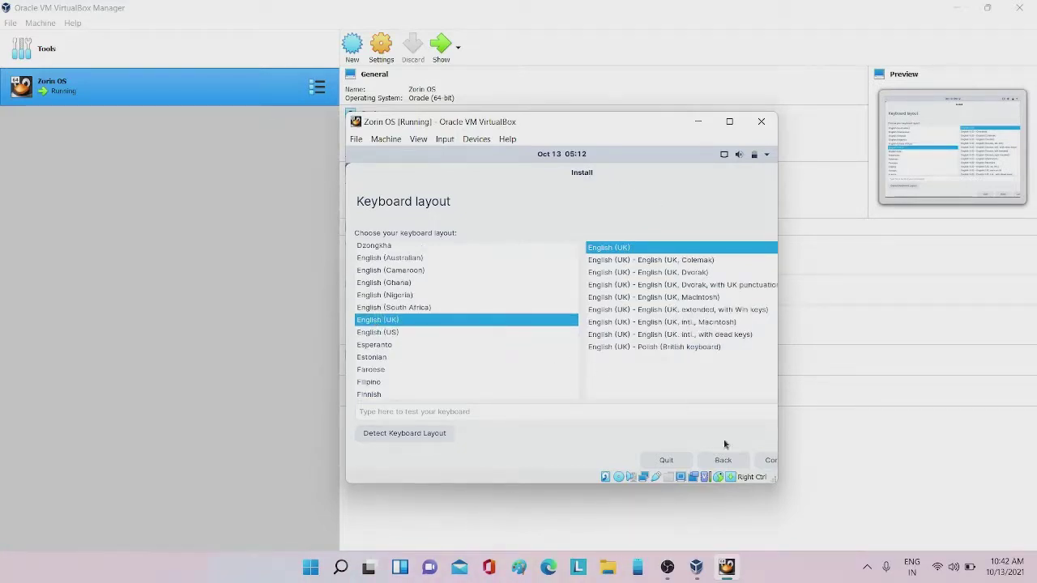
click(761, 459)
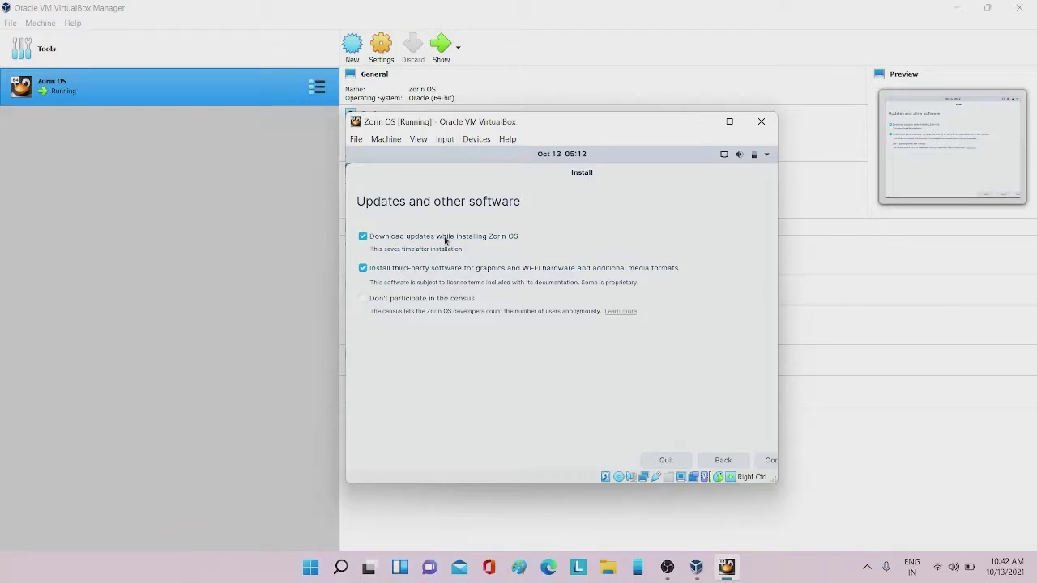
Untick update downloads and third-party software, then choose Erase disk and install Now
click(362, 237)
click(362, 268)
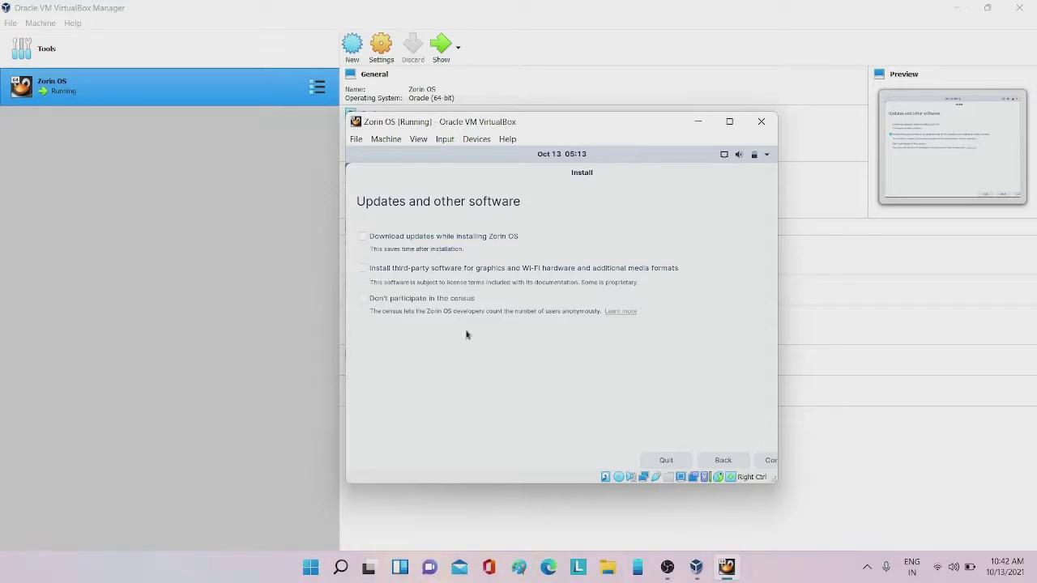
click(769, 459)
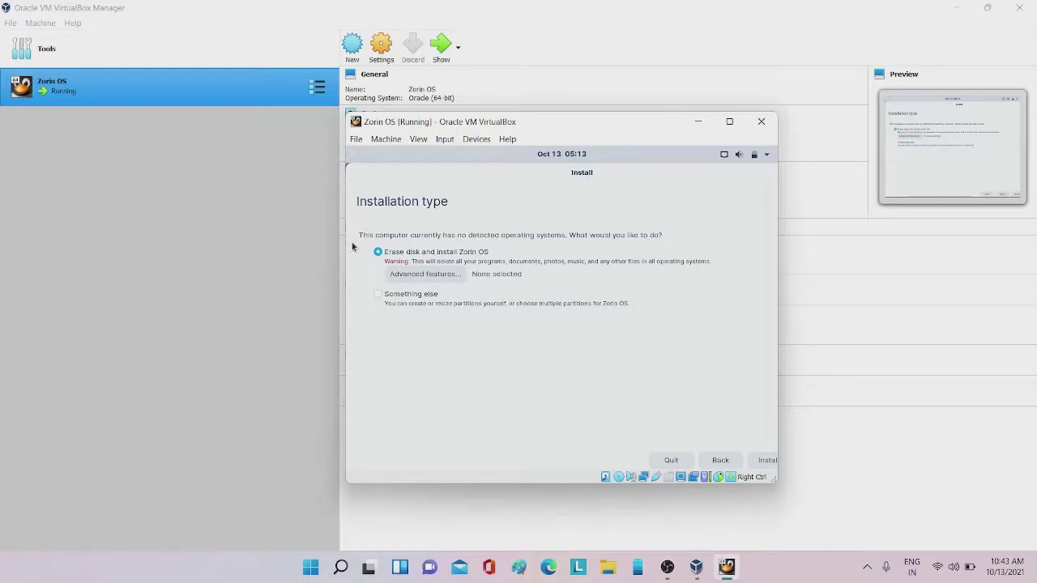
click(764, 459)
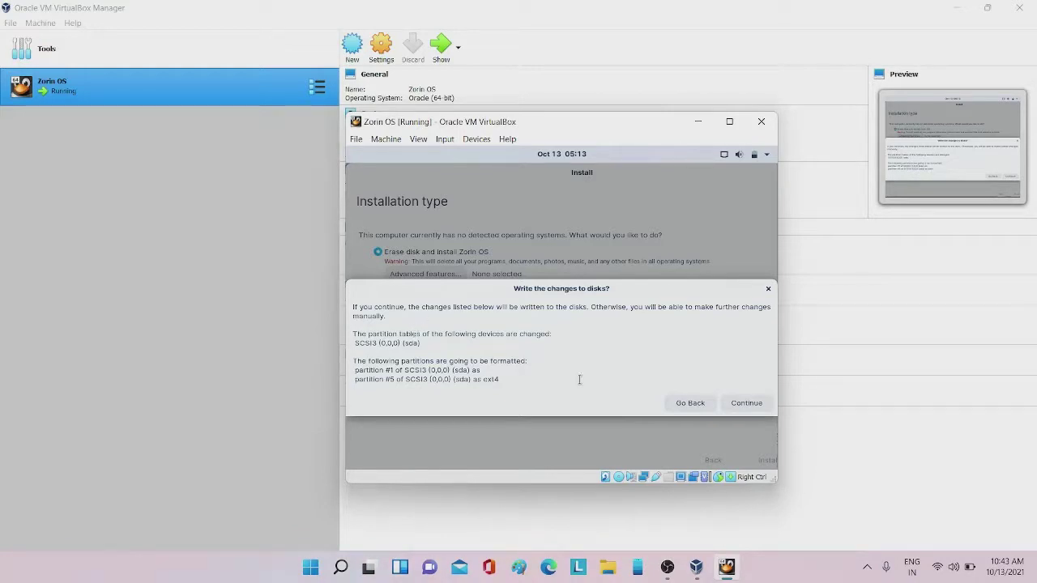
Confirm writing partition changes to disk and keep Kolkata as the location
click(751, 404)
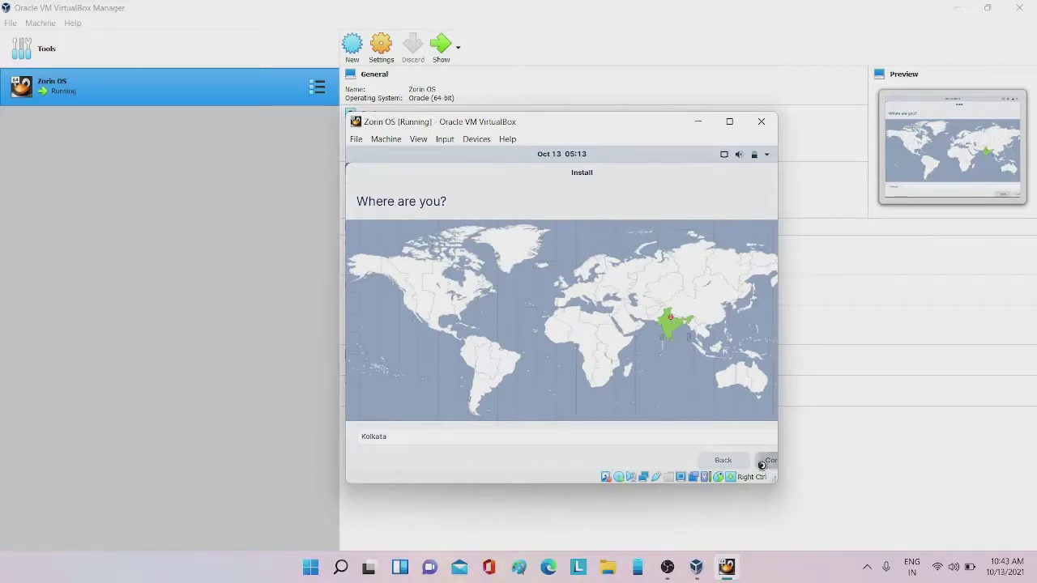
click(766, 460)
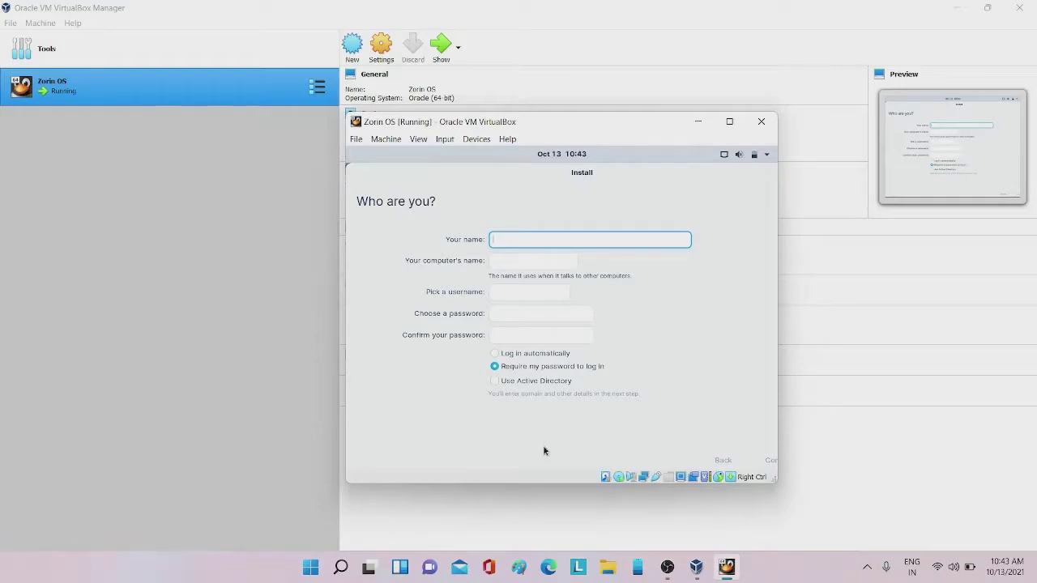
Enter the name 'zorin', type and confirm the account password, and start installing
text(zorin)
click(531, 322)
text(zor)
click(503, 335)
text(zo)
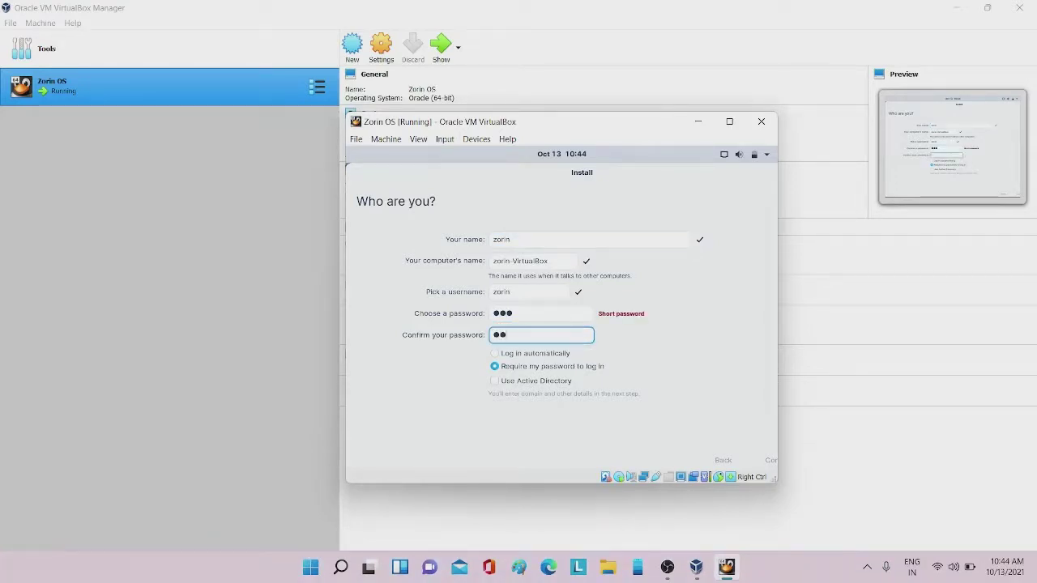
text(r)
click(767, 464)
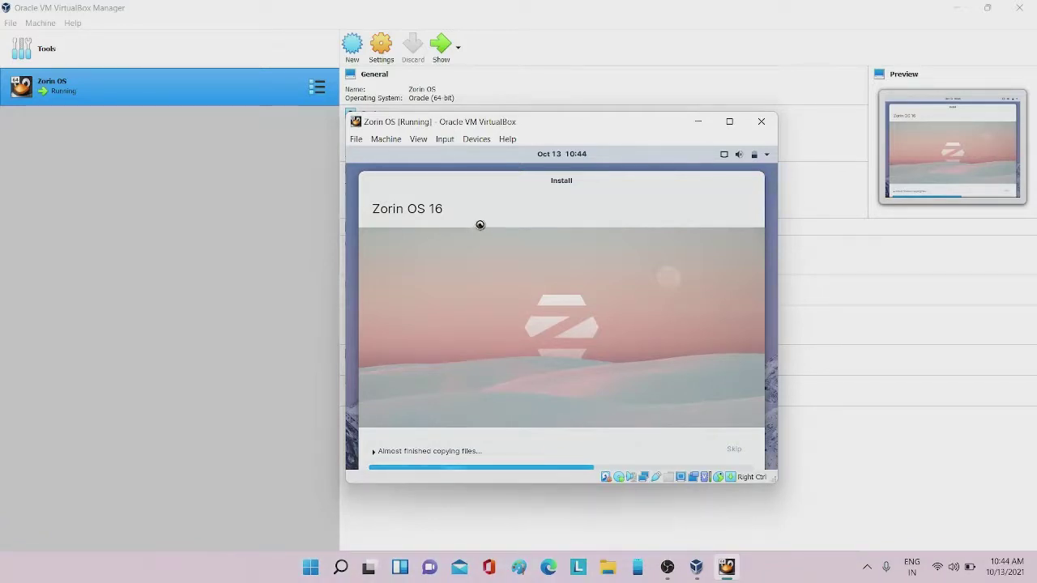
mouse_move(489, 183)
mouse_down()
mouse_move(478, 175)
mouse_move(487, 171)
mouse_up()
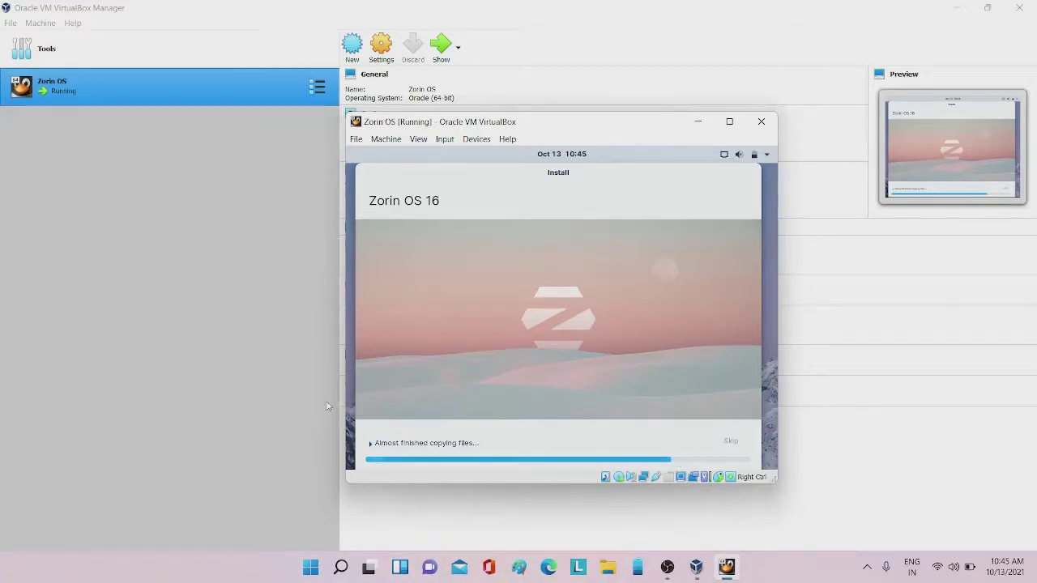
Expand 'Almost finished copying files...' to reveal the installer's detailed log
click(386, 444)
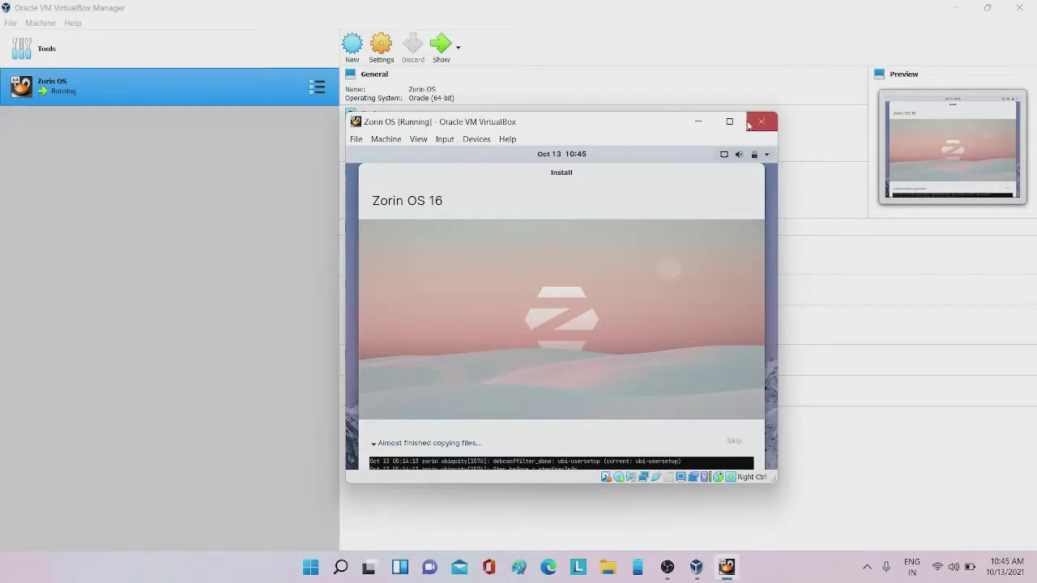
Maximize the VM window and toggle the installer log between log and progress bar
click(723, 123)
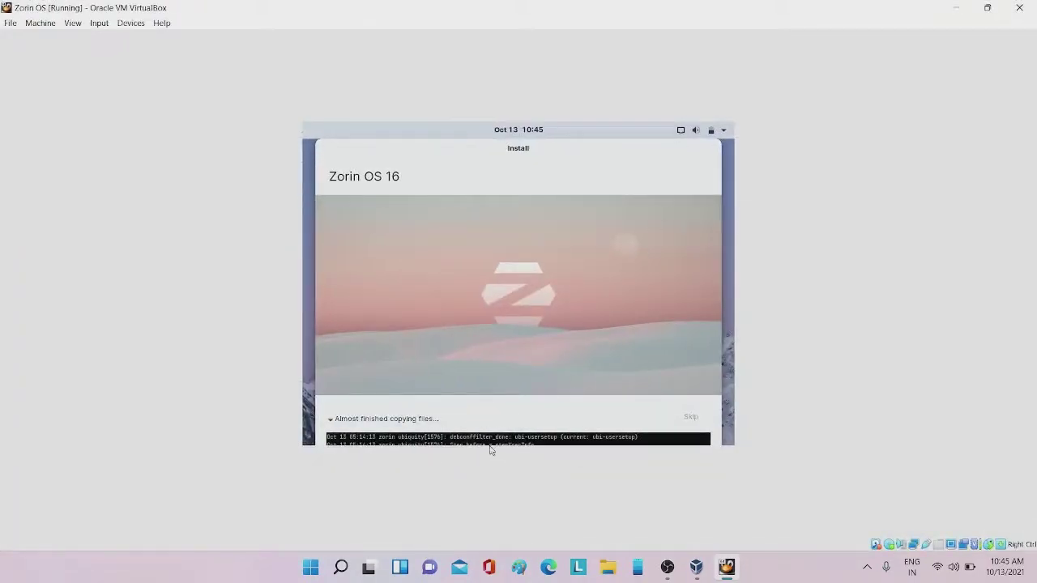
drag(490, 447, 593, 439)
click(592, 438)
click(385, 419)
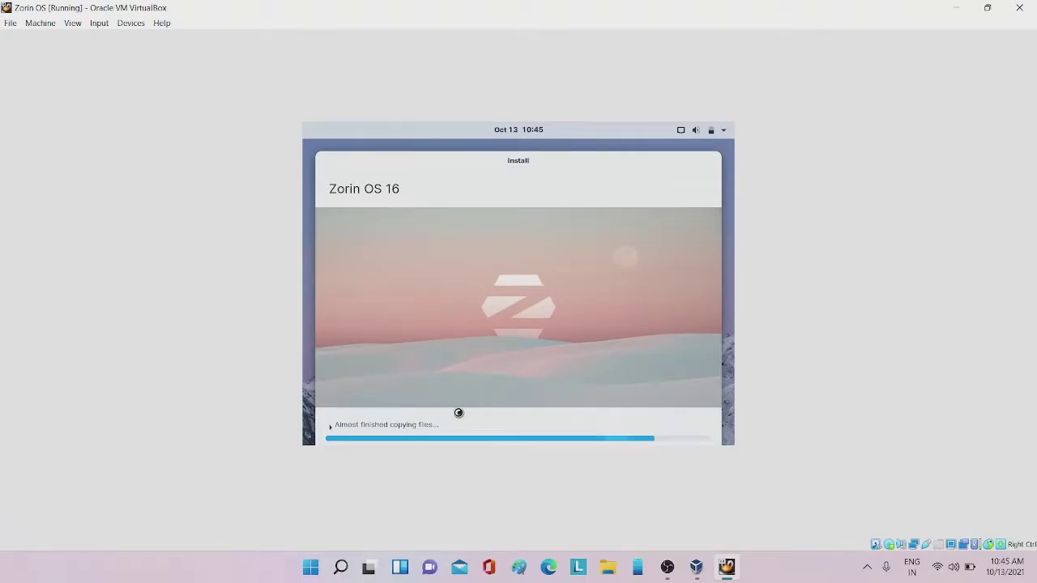
click(429, 423)
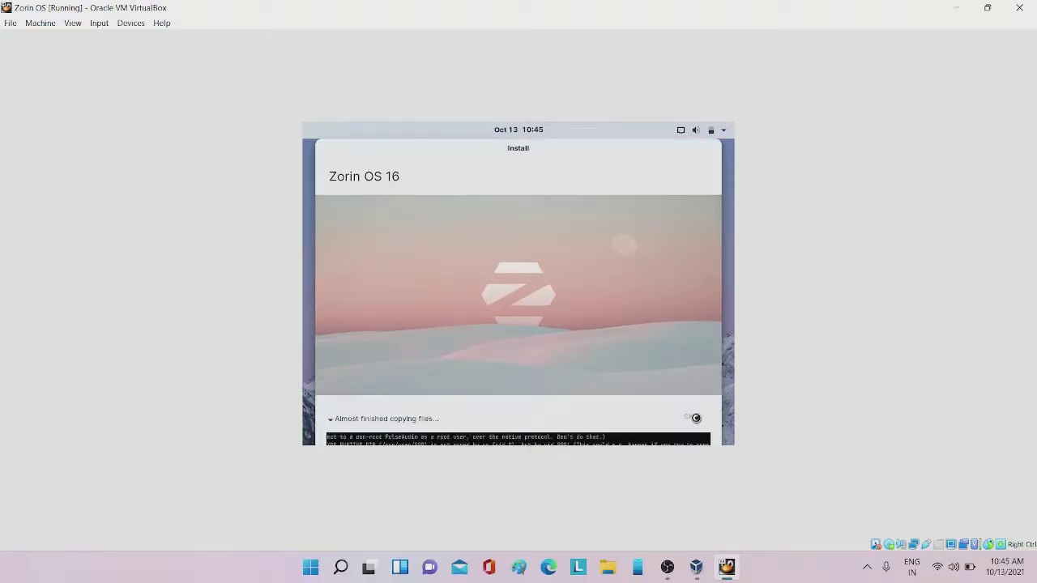
click(387, 419)
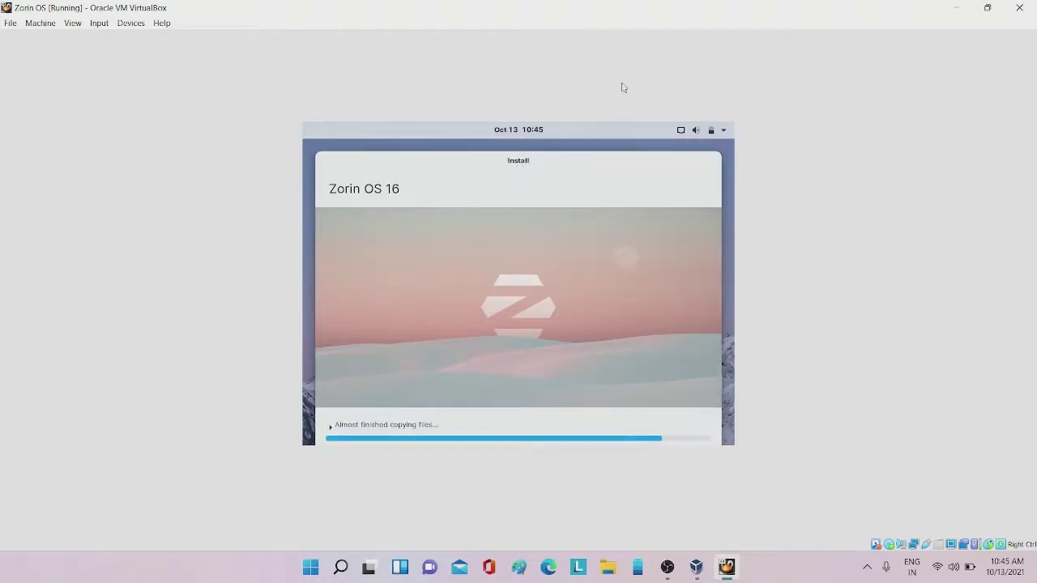
Raise the guest volume to maximum from the Zorin top-bar system menu
click(692, 137)
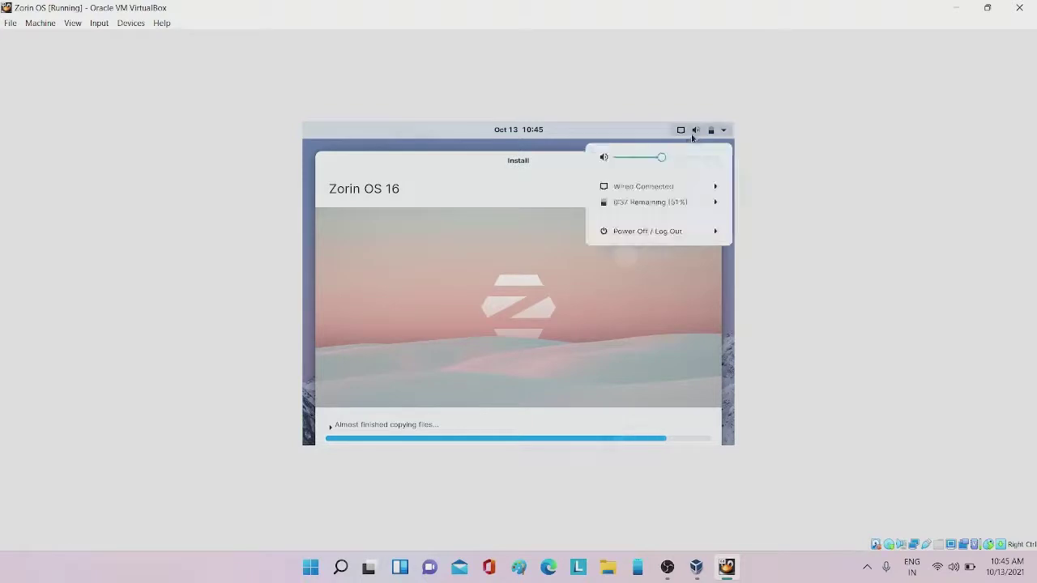
drag(663, 159, 723, 168)
click(401, 149)
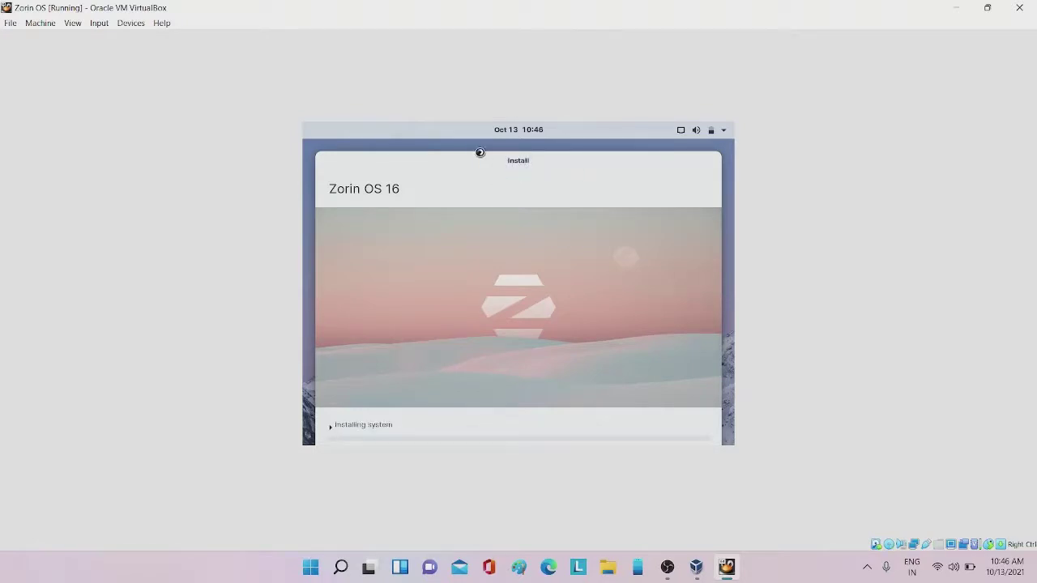
Check the installer log during the Installing system and file retrieval stages
click(331, 424)
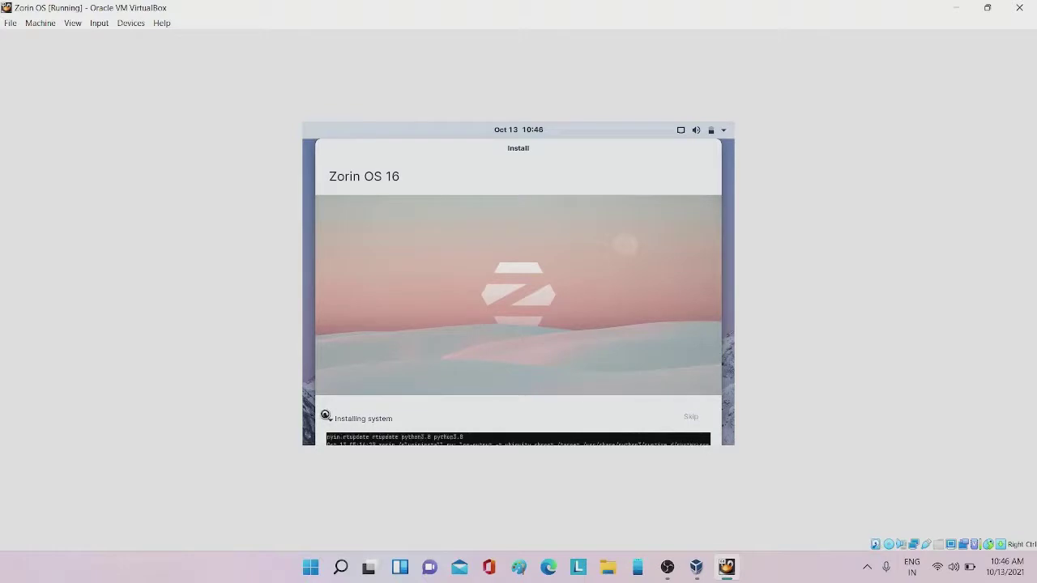
click(330, 421)
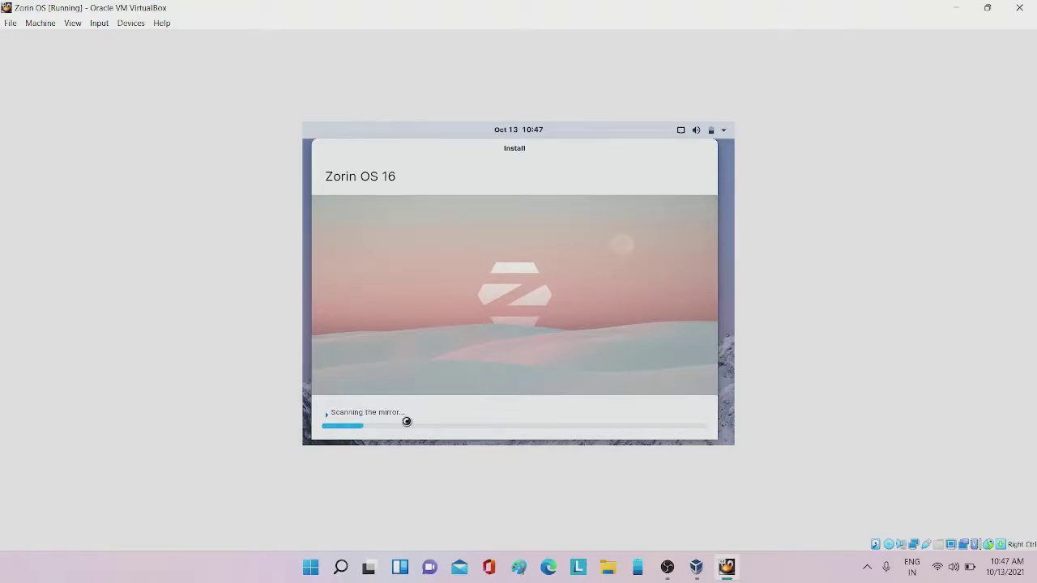
click(338, 411)
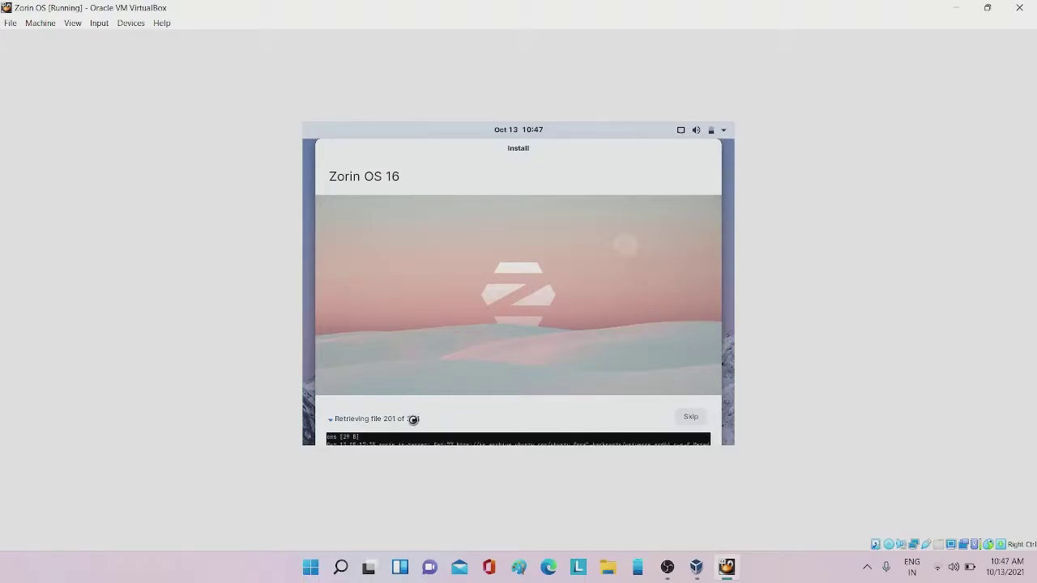
click(412, 419)
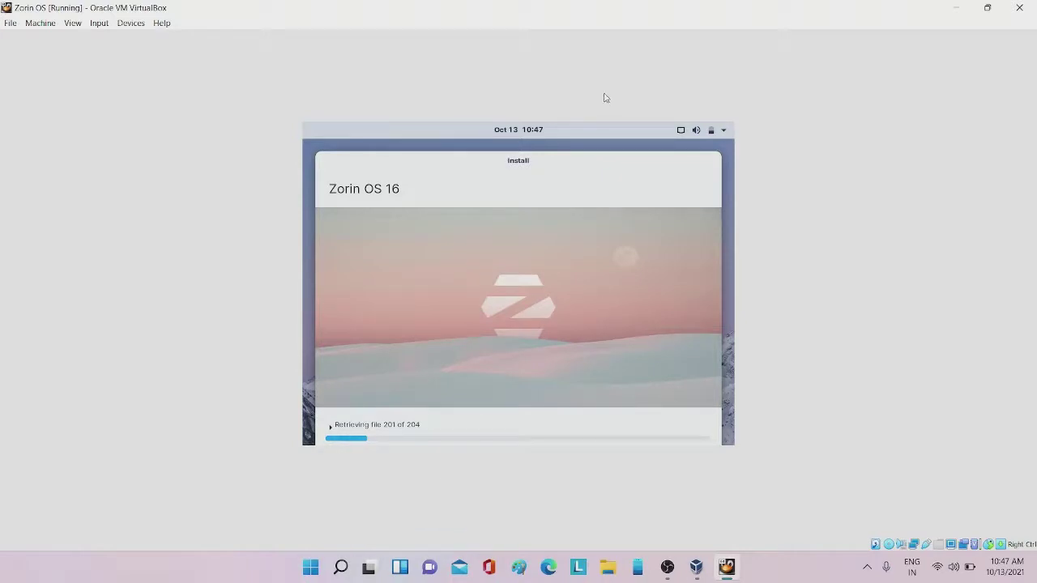
drag(549, 162, 547, 154)
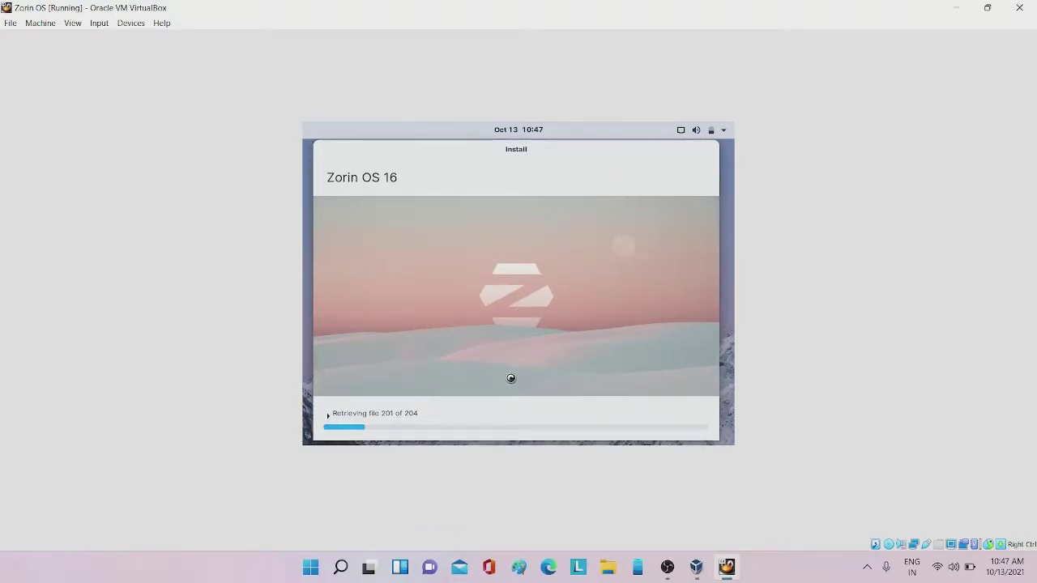
click(346, 413)
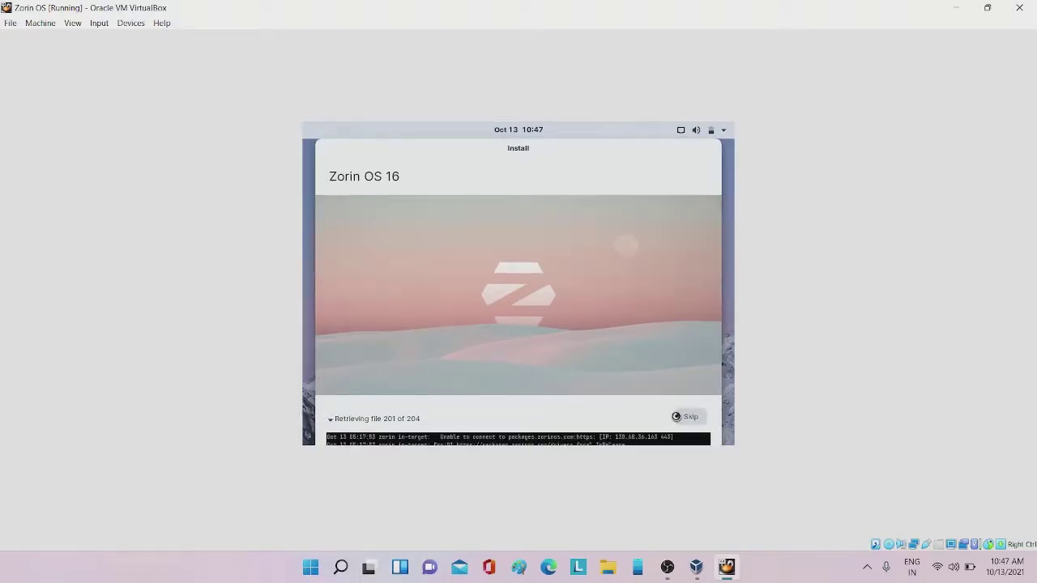
click(384, 419)
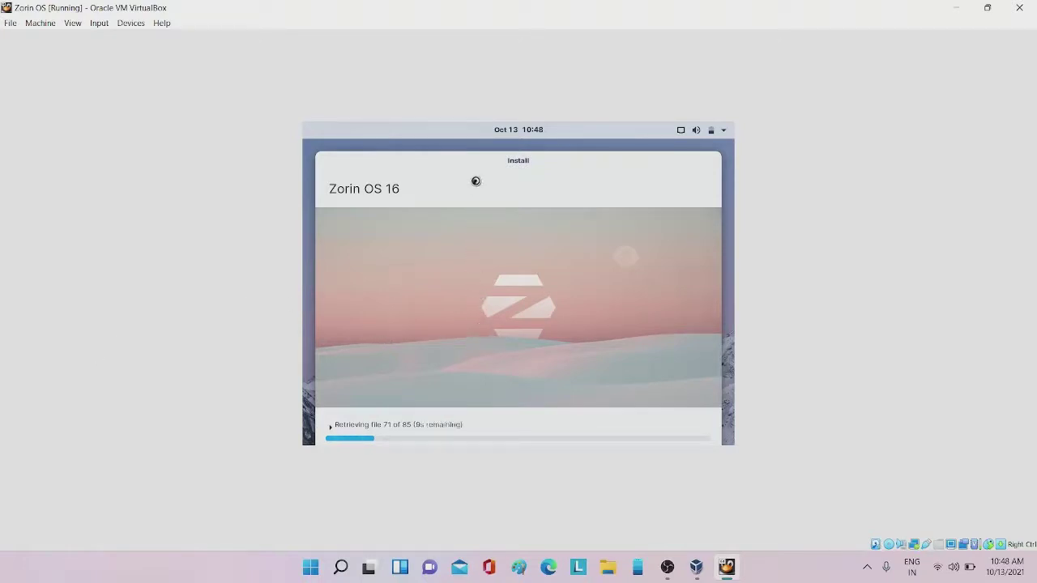
drag(438, 156, 434, 126)
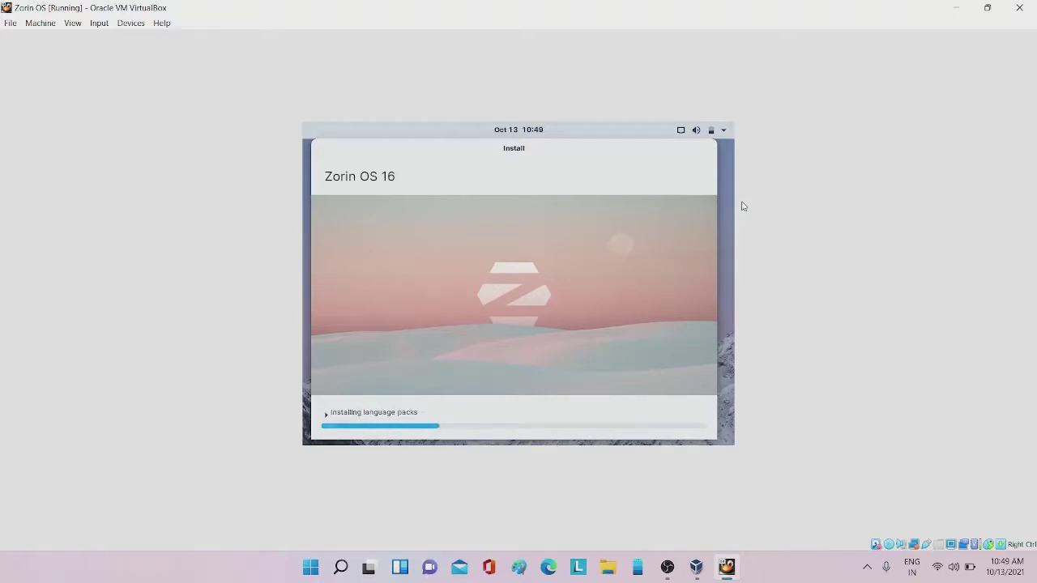
Peek at the language-pack installation log, then move the installer window up and left
click(338, 415)
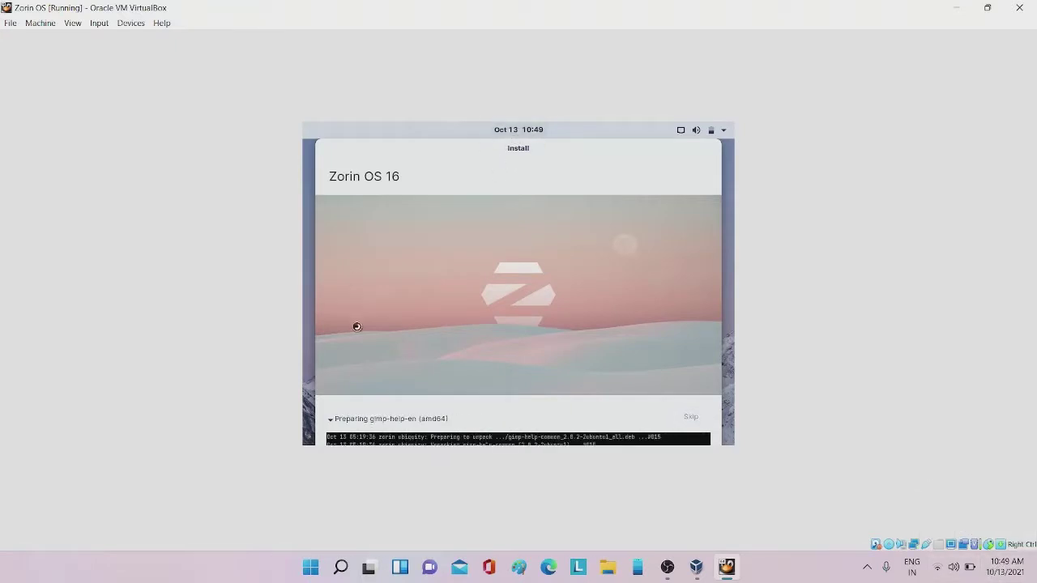
click(371, 419)
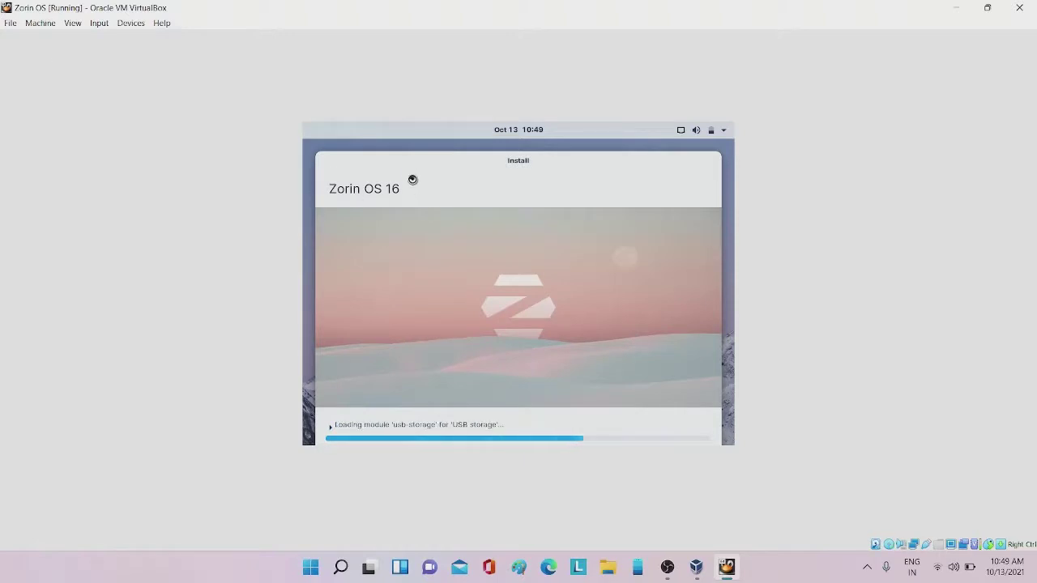
drag(415, 167, 405, 141)
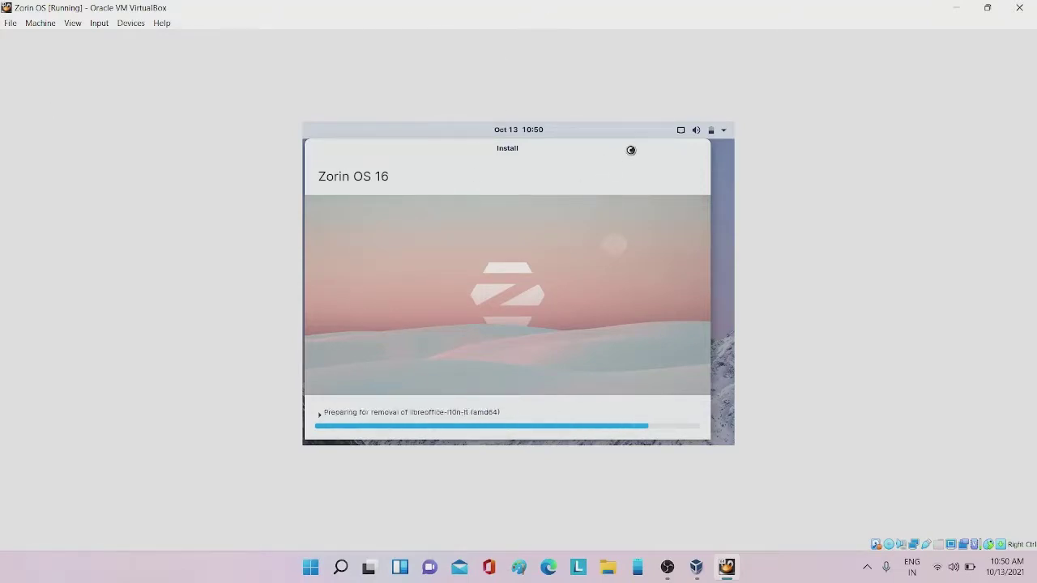
click(692, 134)
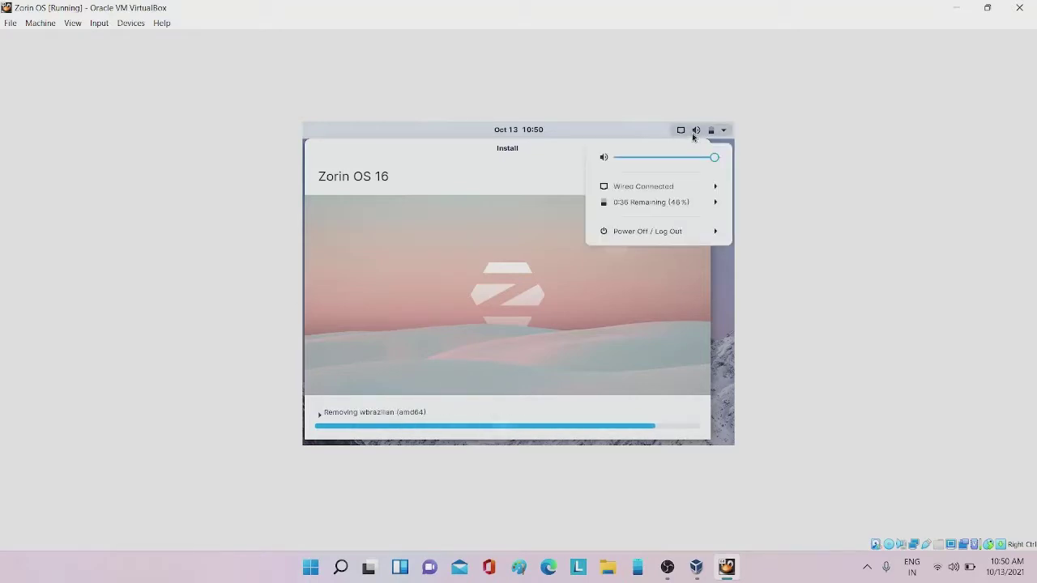
click(694, 133)
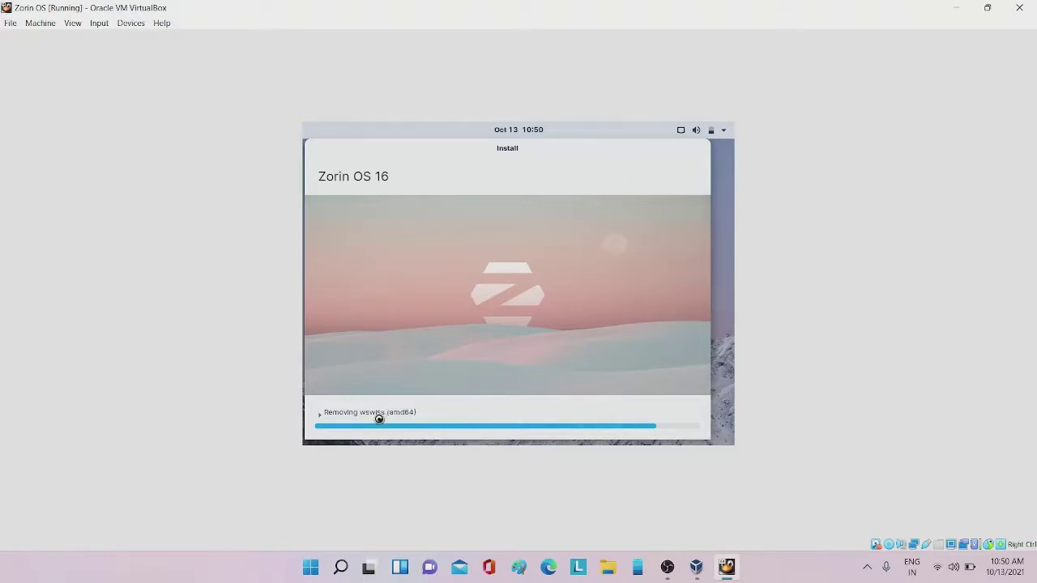
click(331, 412)
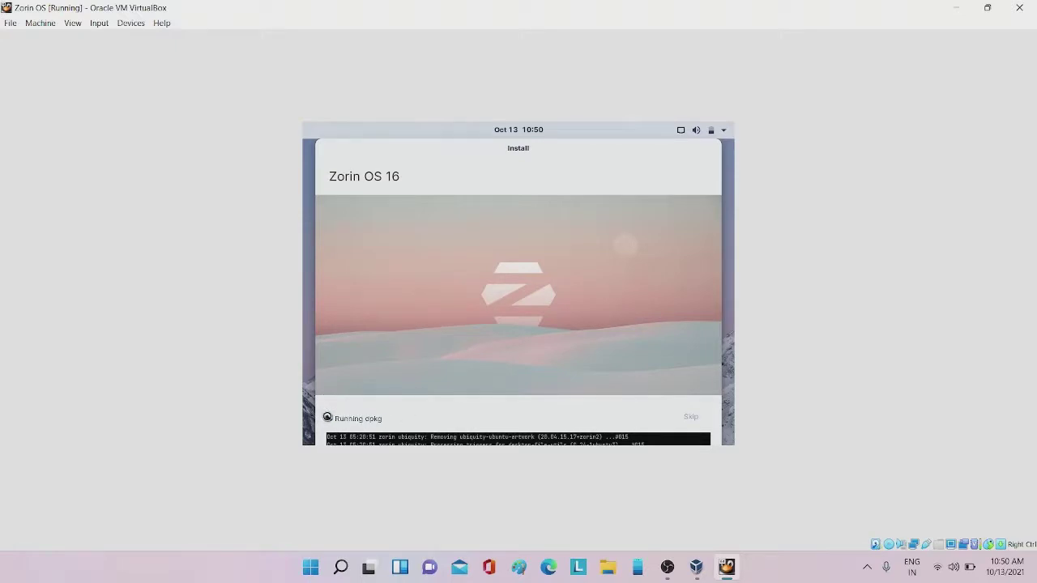
click(328, 417)
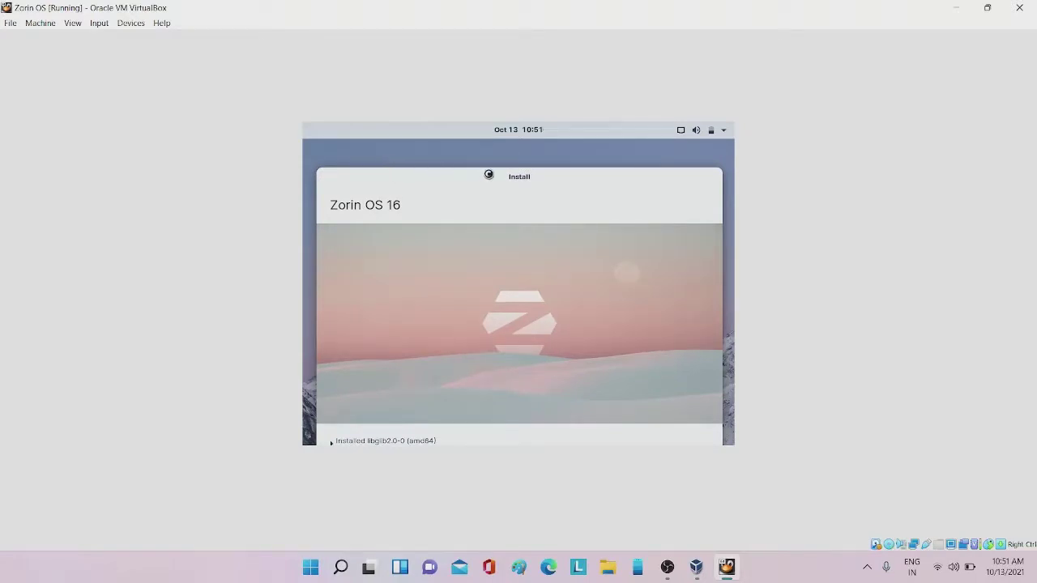
Reposition the installer window and briefly expand its log while installation finishes
drag(379, 182, 345, 106)
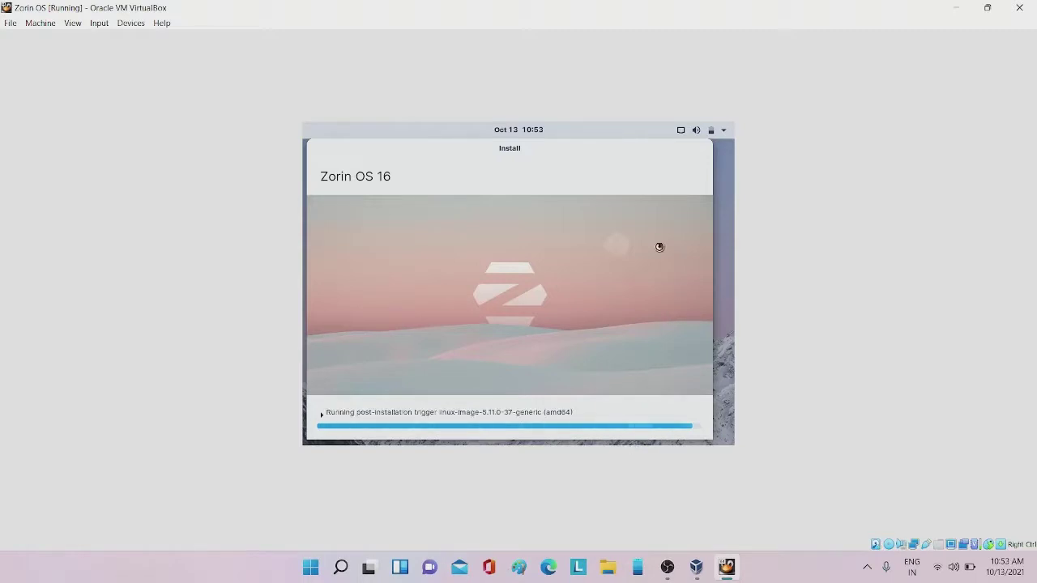
mouse_move(610, 154)
mouse_down()
mouse_move(605, 162)
mouse_move(625, 171)
mouse_move(618, 191)
mouse_move(618, 164)
mouse_move(603, 148)
mouse_up()
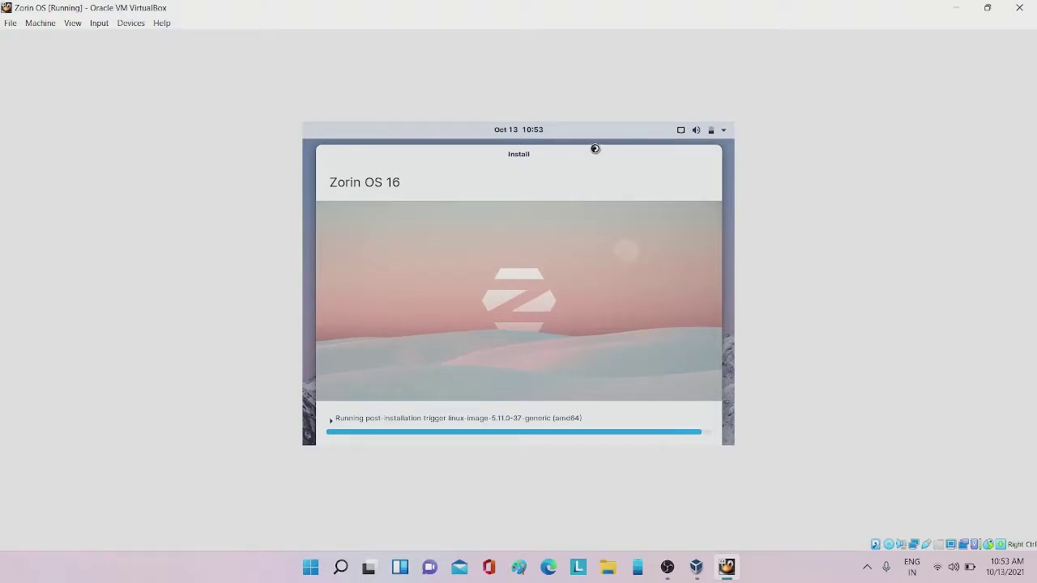
drag(597, 153, 569, 140)
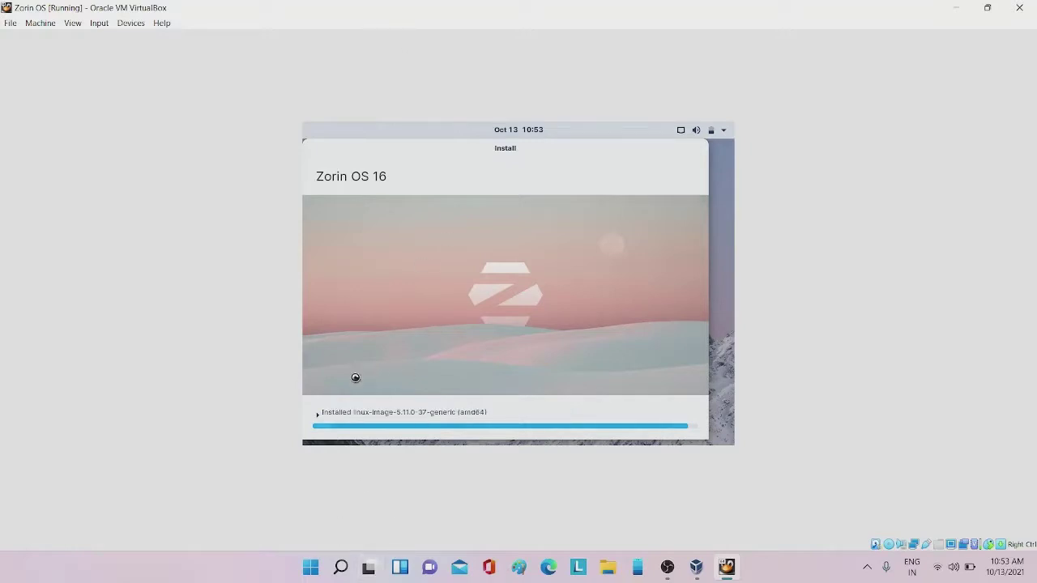
click(330, 414)
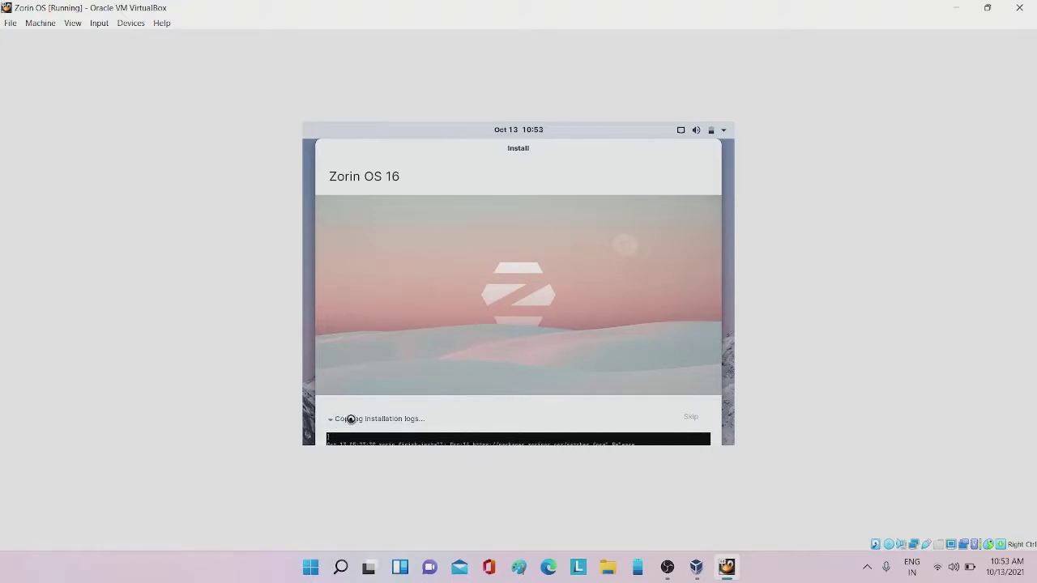
click(348, 420)
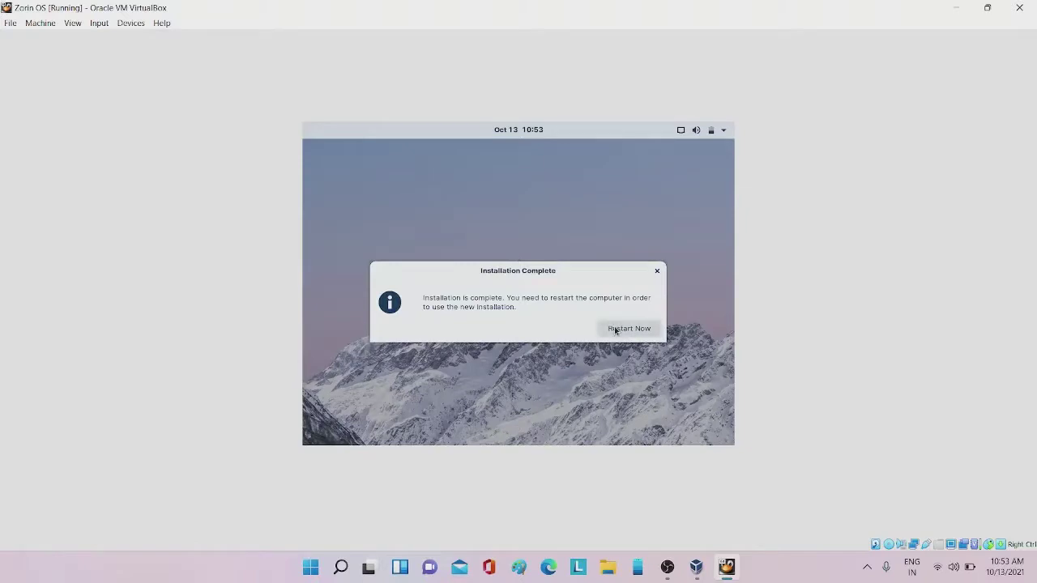
Restart Now, check Devices > Optical Drives, and confirm the remove-medium prompt
click(616, 327)
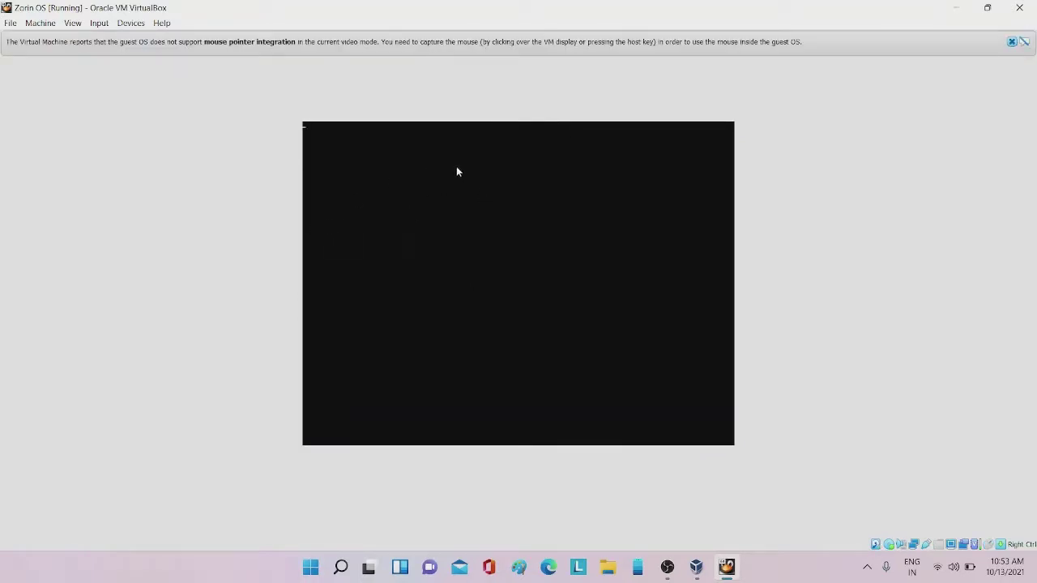
click(1013, 42)
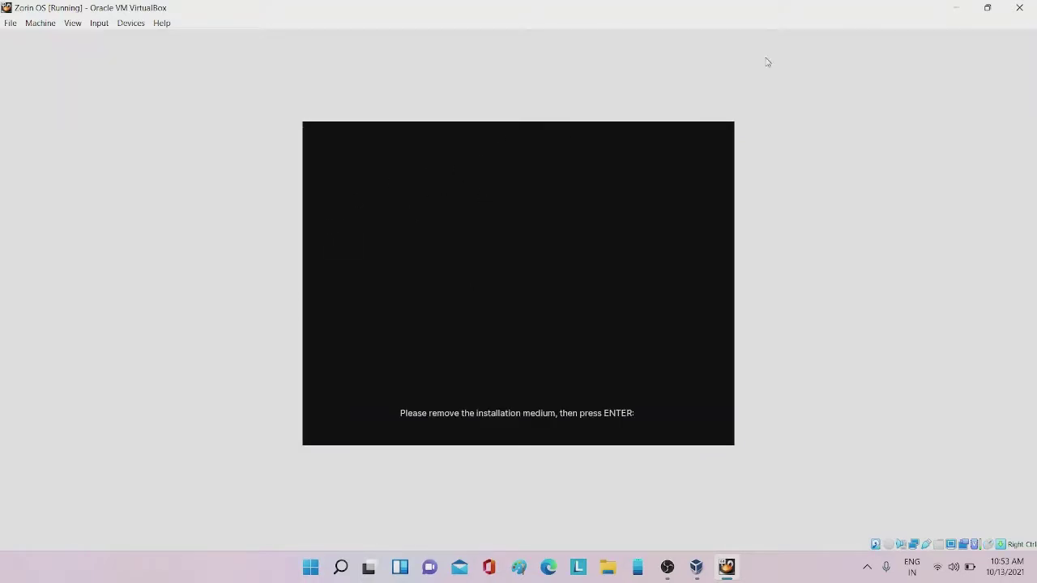
click(131, 23)
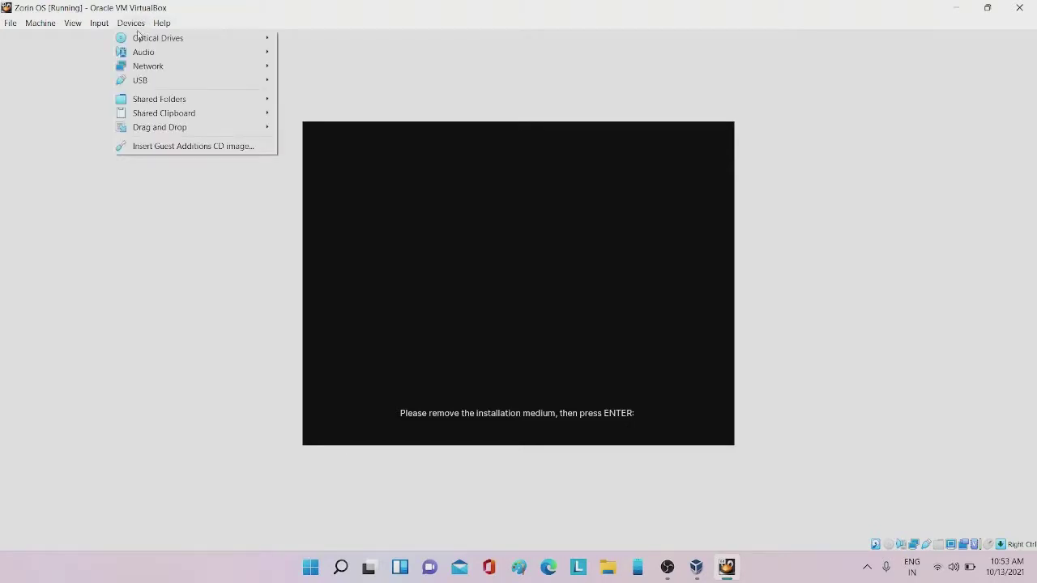
mouse_move(139, 37)
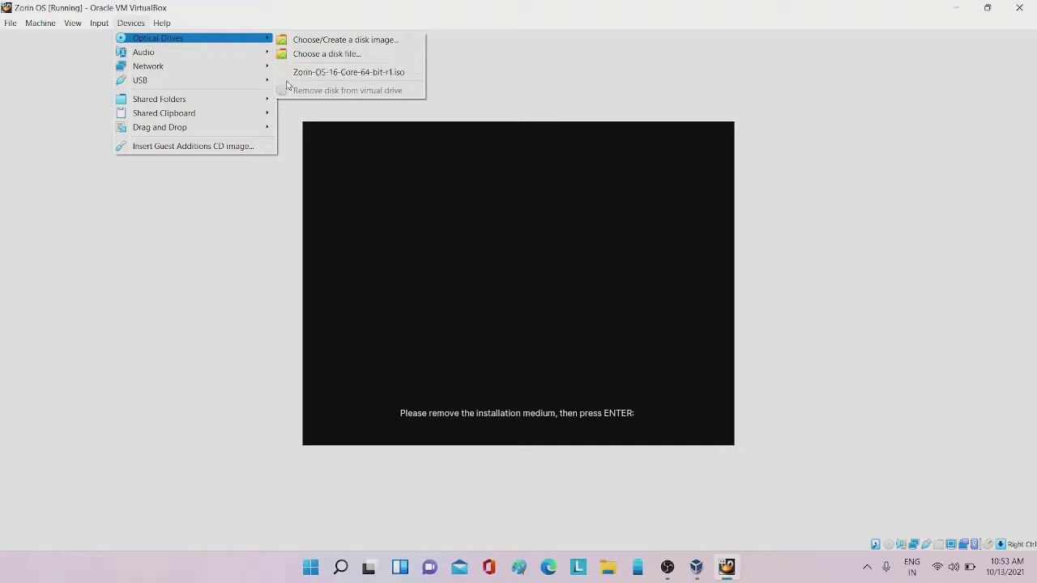
click(327, 105)
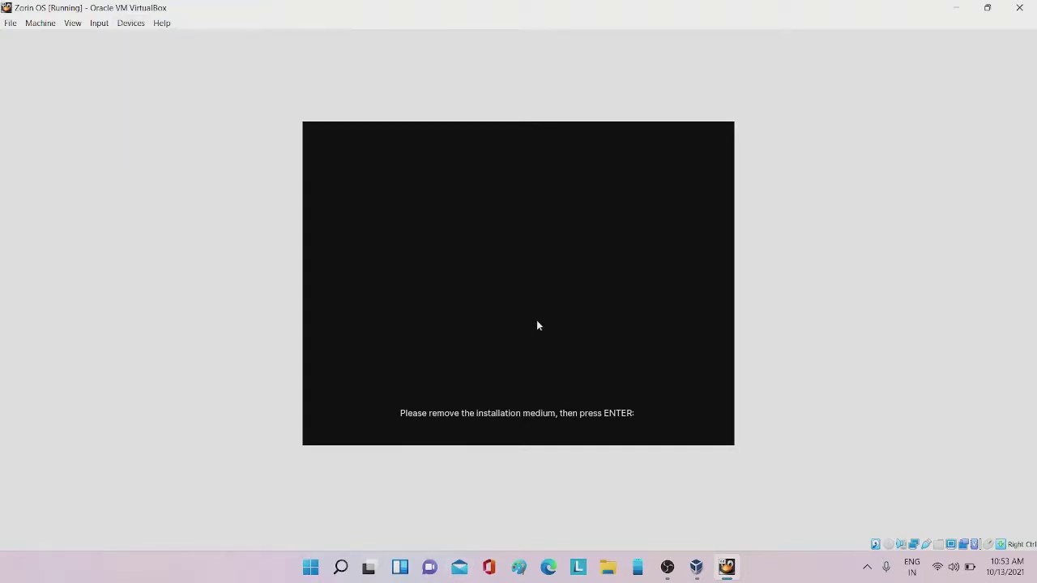
key(Return)
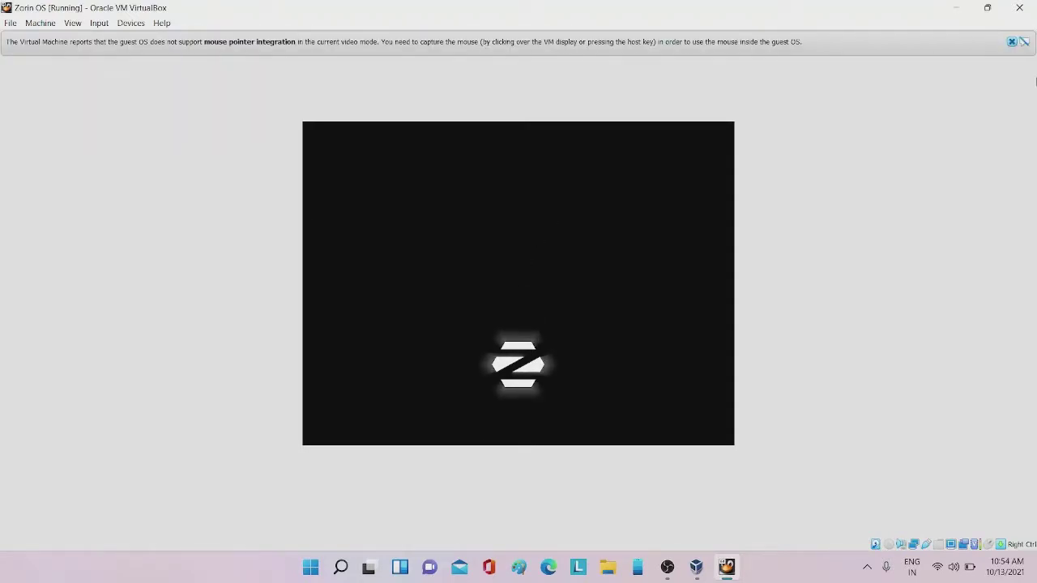
Dismiss the mouse notice and log in as the zorin user with the account password
click(1011, 43)
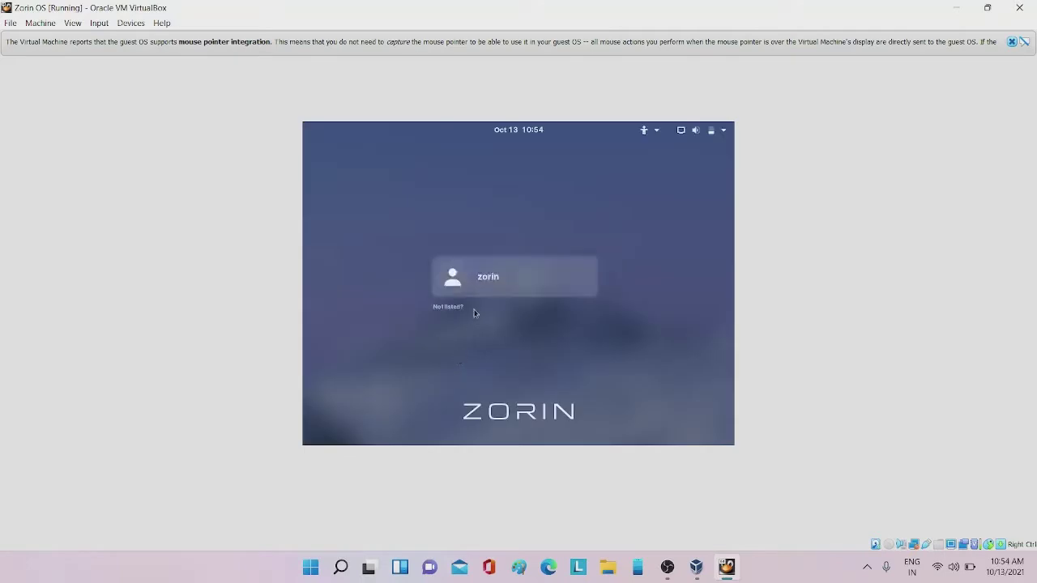
click(499, 261)
text(1234)
key(Return)
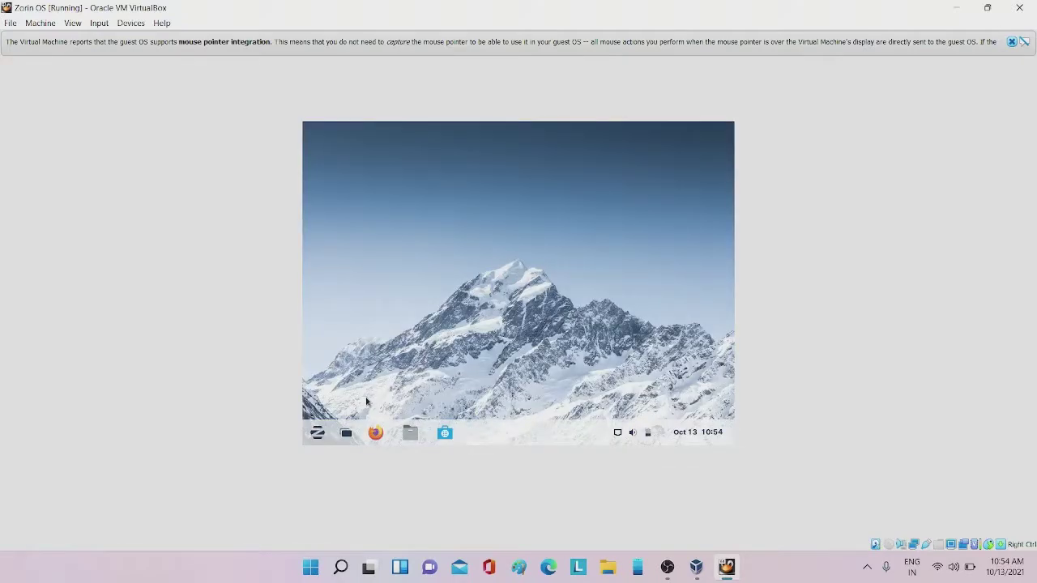
Minimize the Welcome to Zorin OS 16 window and quit it from its taskbar icon
click(317, 432)
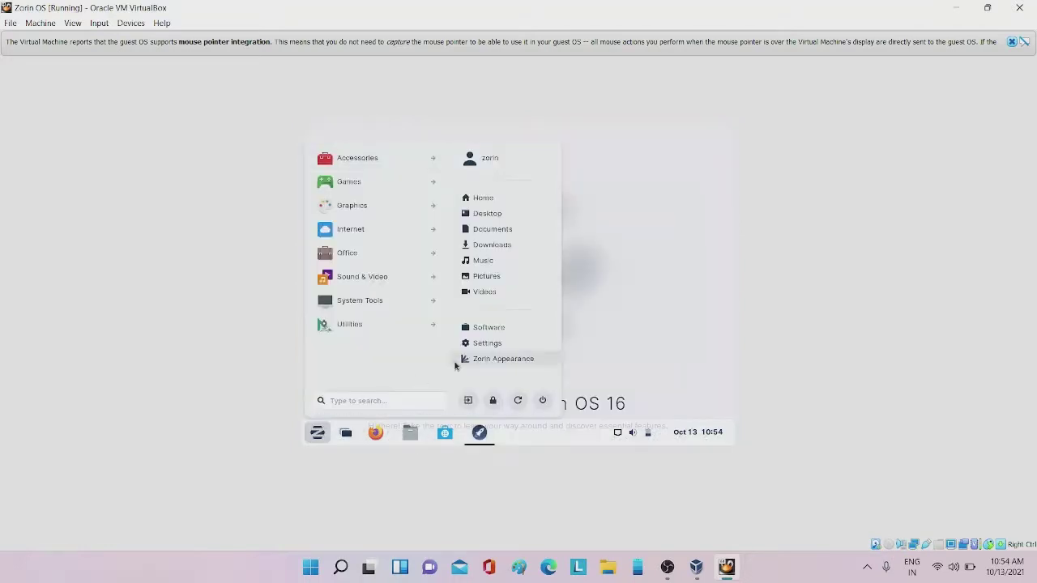
click(604, 392)
click(480, 433)
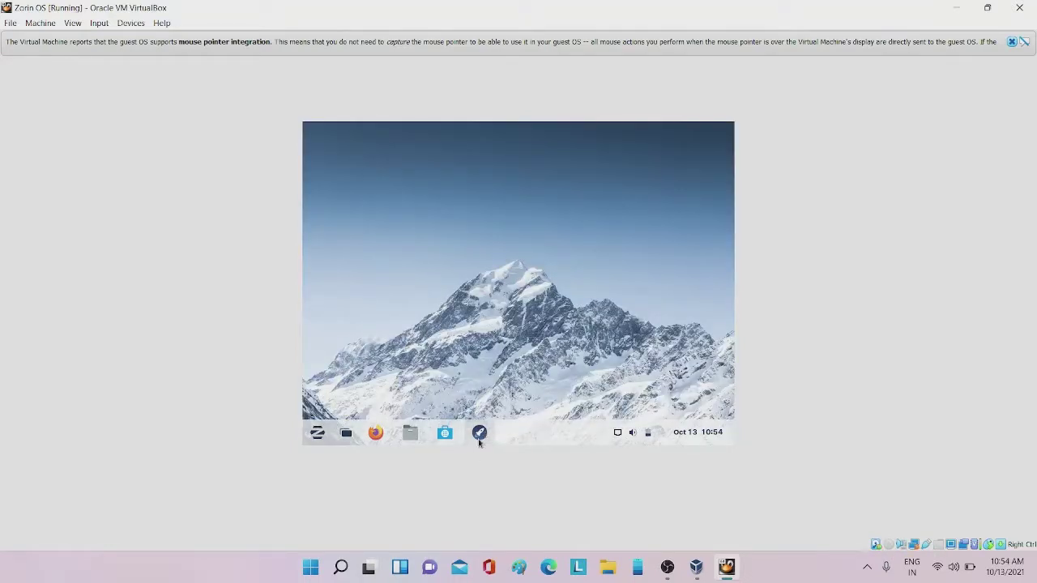
click(479, 438)
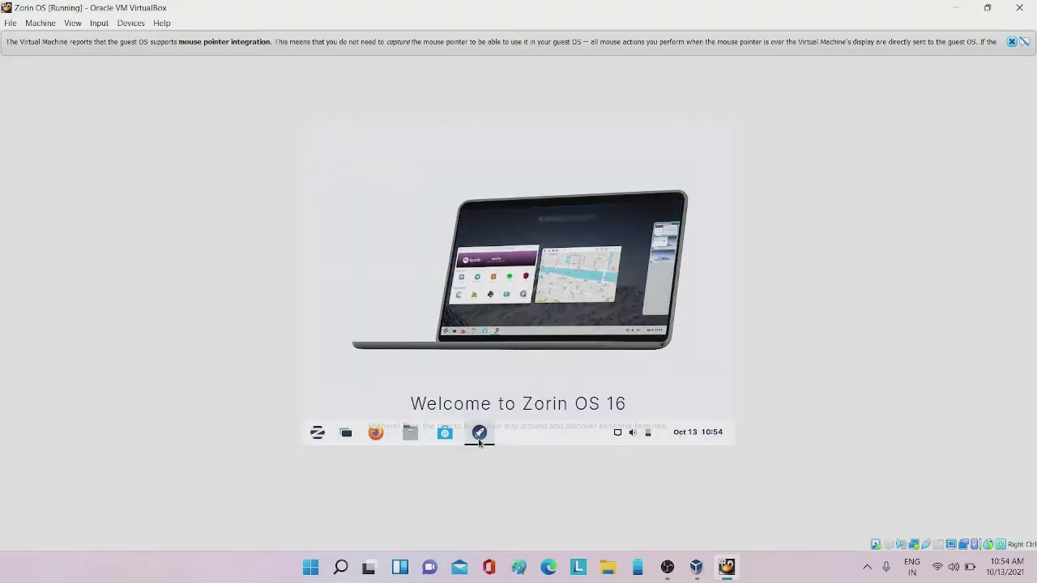
click(479, 435)
right_click(479, 435)
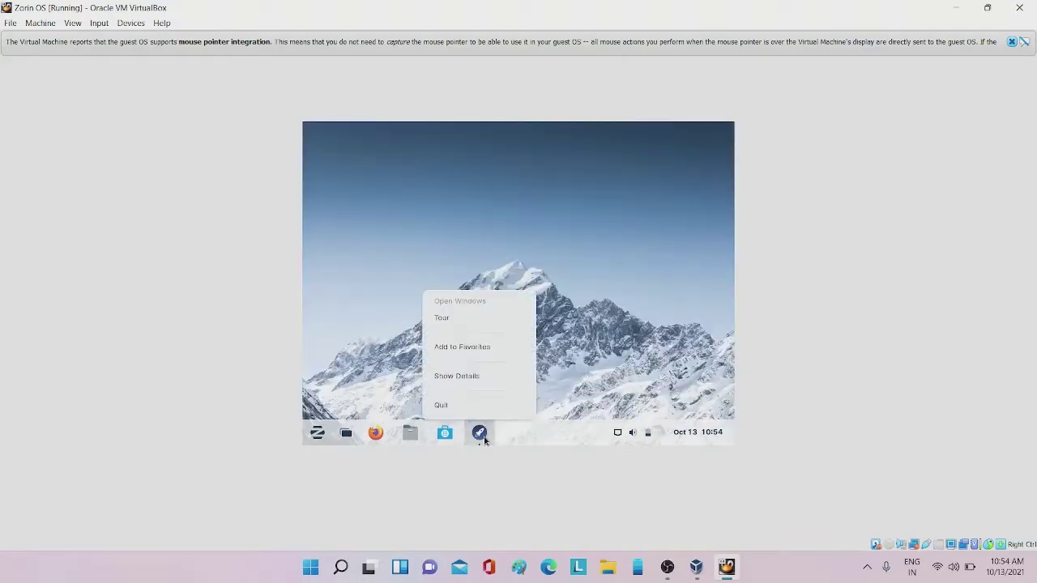
click(475, 405)
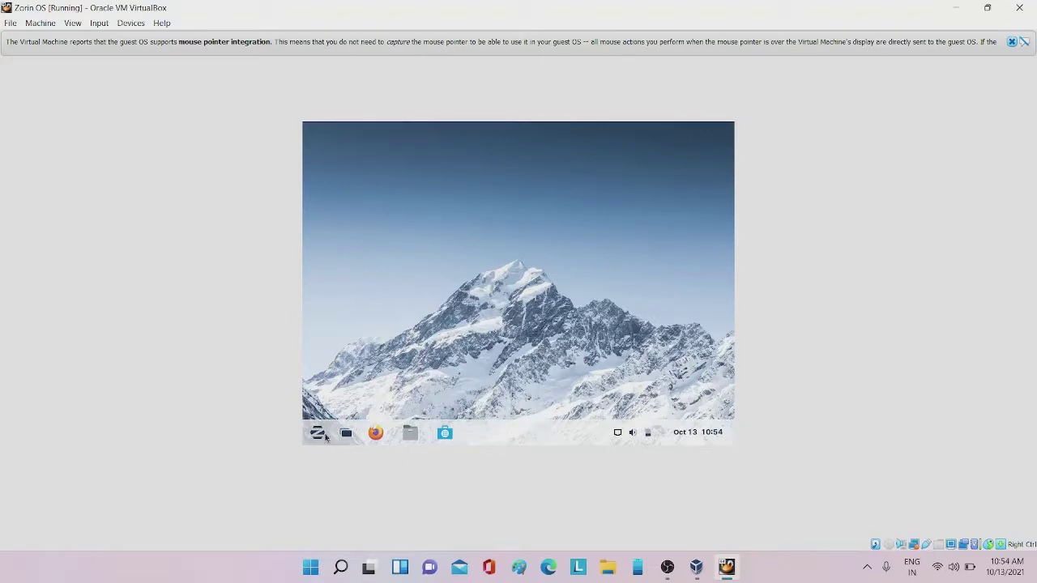
Launch the Settings app from the Zorin menu
click(317, 433)
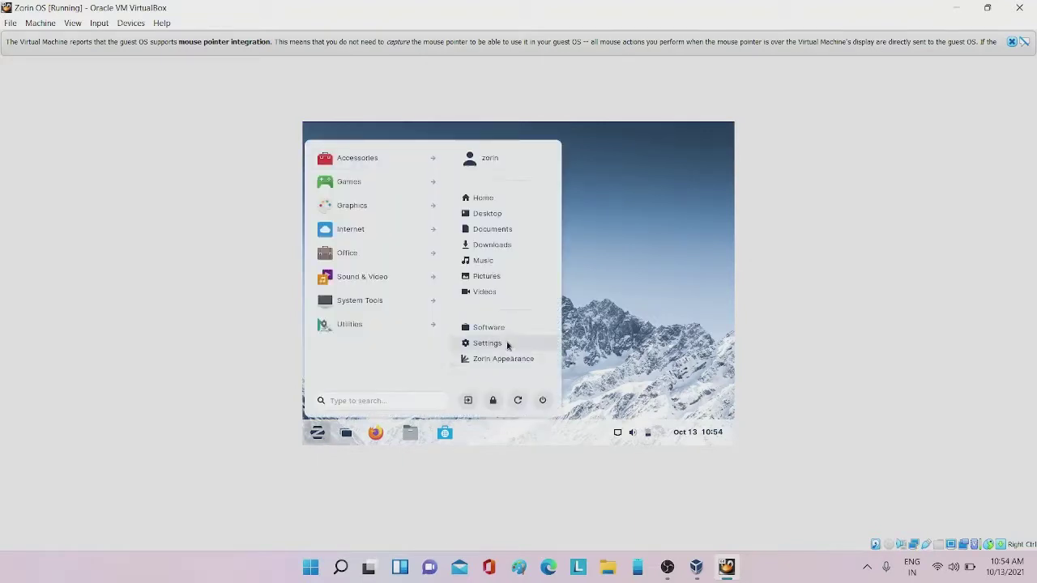
click(488, 344)
scroll(341, 348, down, 3)
Apply and keep 1680 × 1050 (16:10) in Displays, then press Host+F for full screen
click(341, 343)
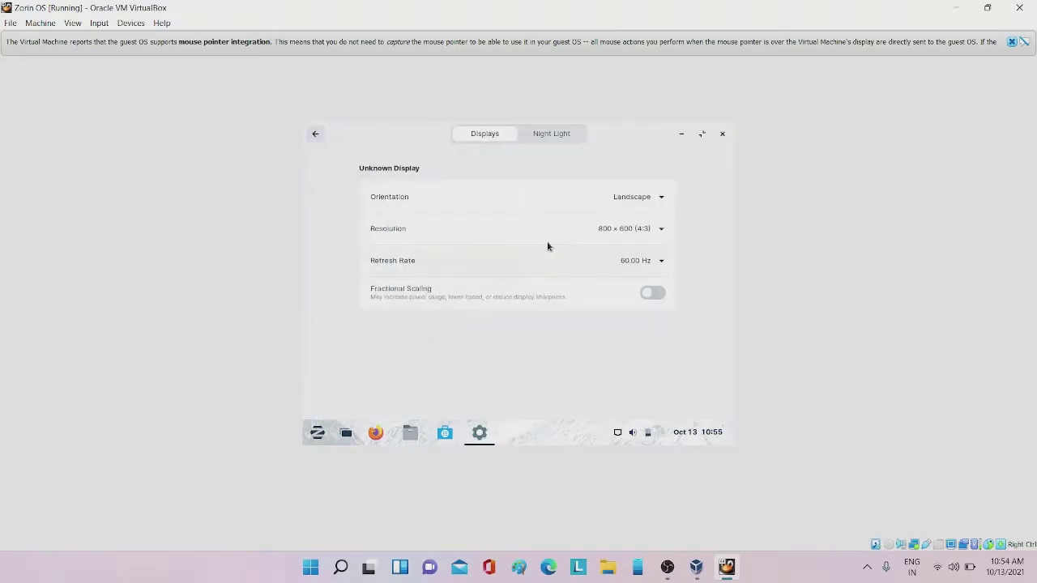
click(574, 234)
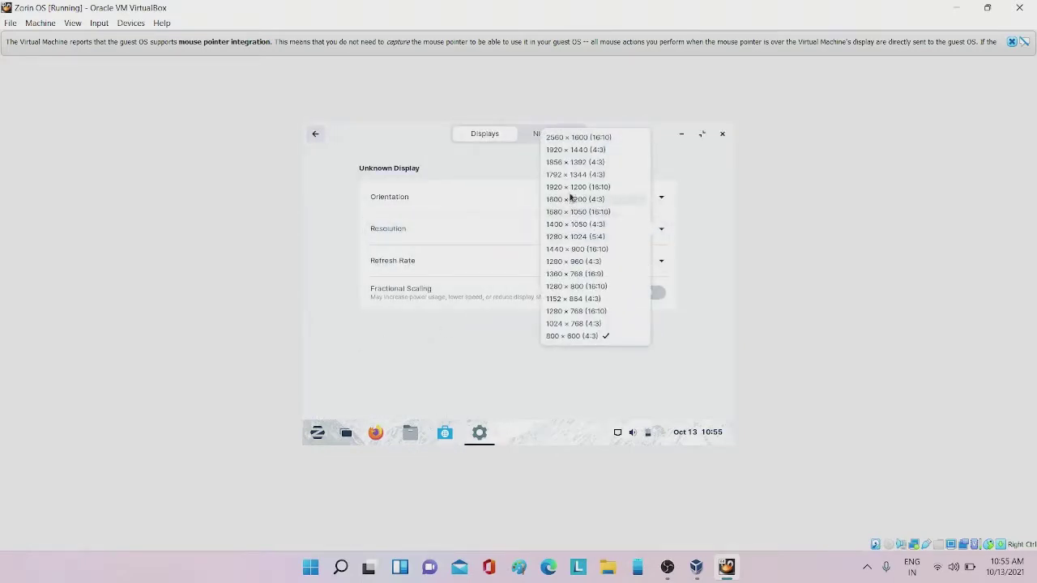
click(573, 212)
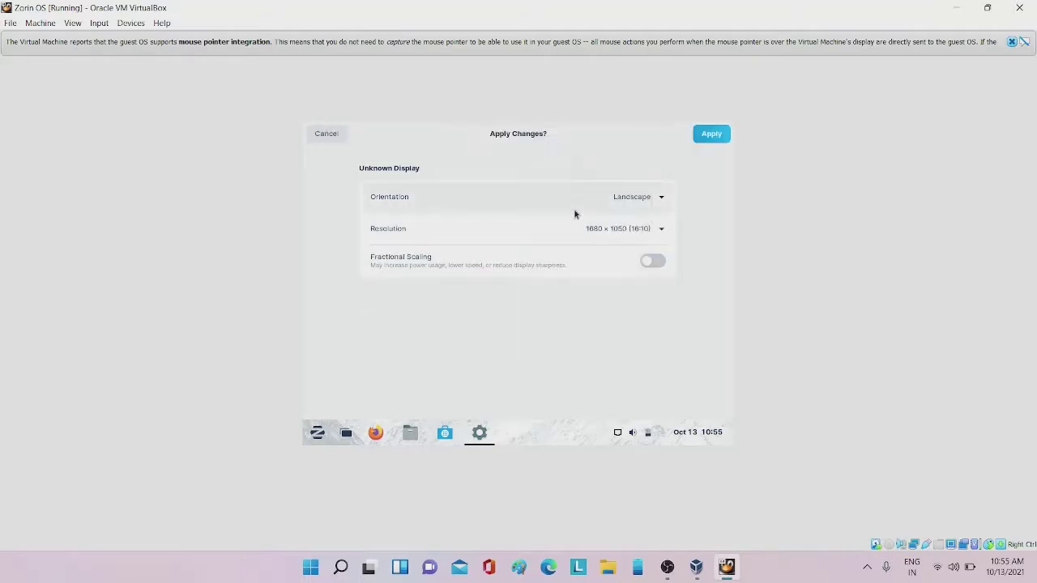
click(725, 137)
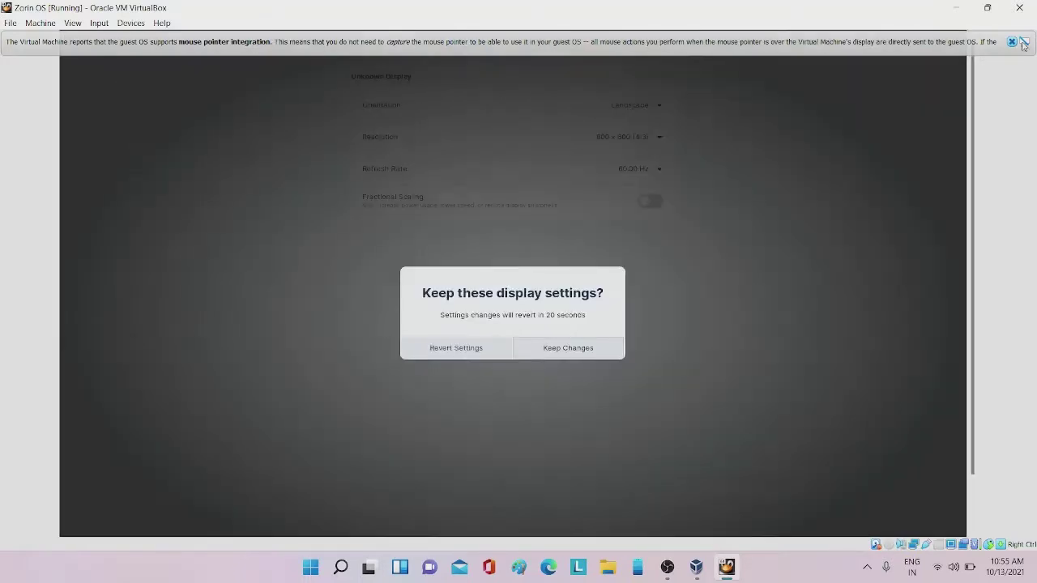
click(1012, 43)
click(575, 341)
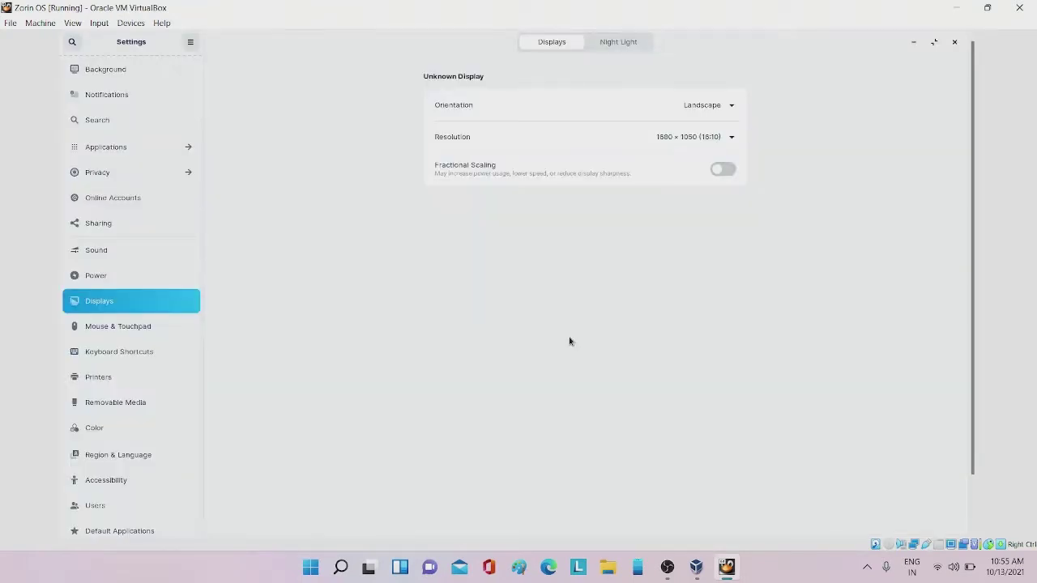
key(Control_R+f)
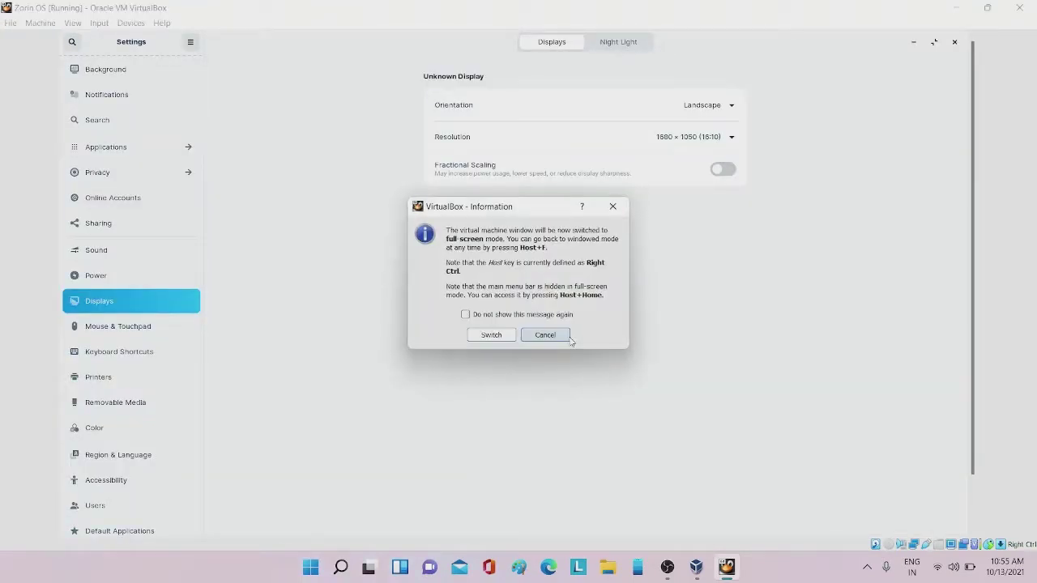
Confirm full screen, apply and keep 1920 × 1200, then minimize Settings and exit full screen
click(511, 335)
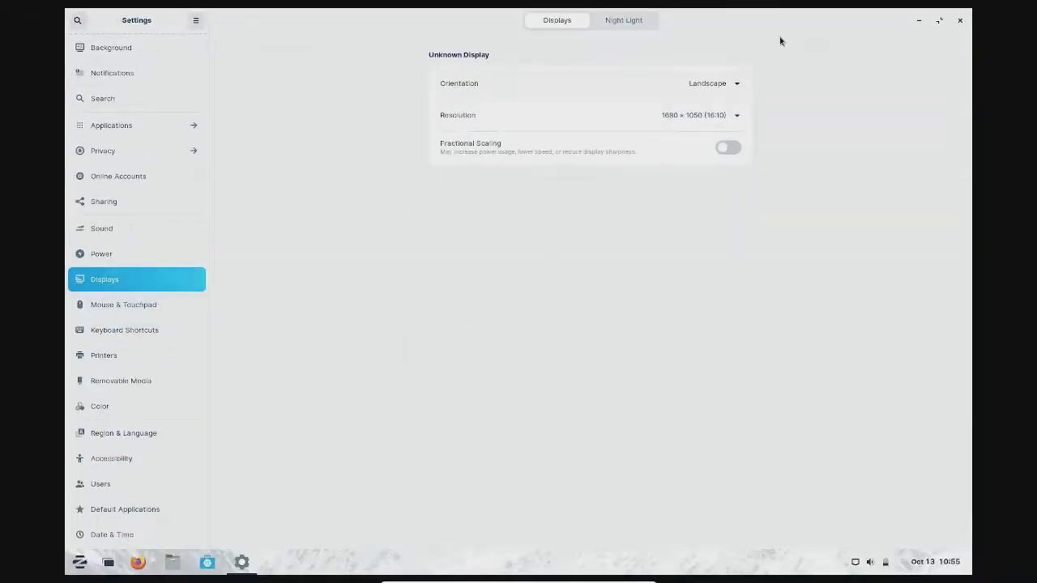
click(595, 116)
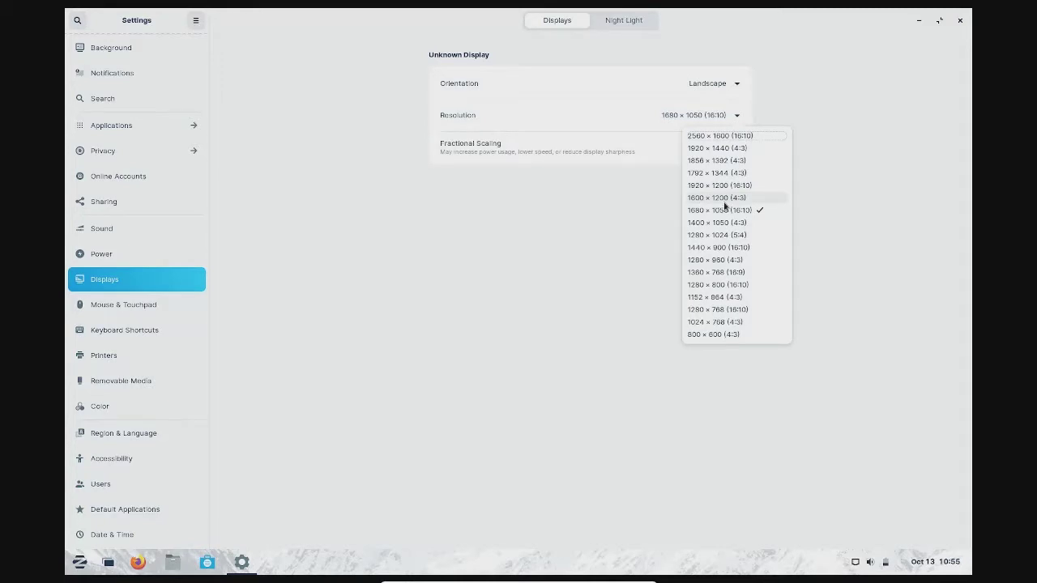
click(729, 185)
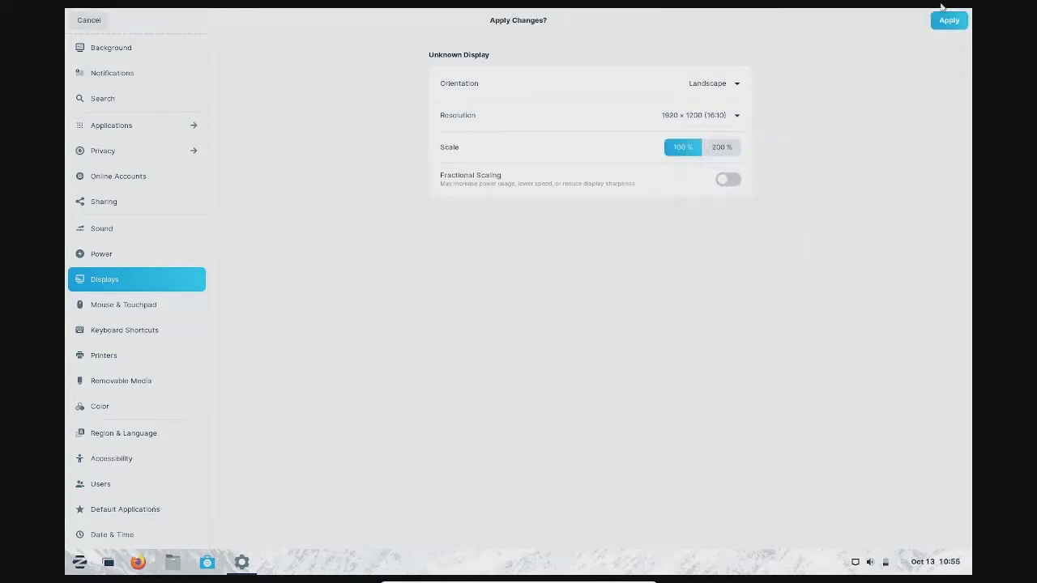
click(964, 22)
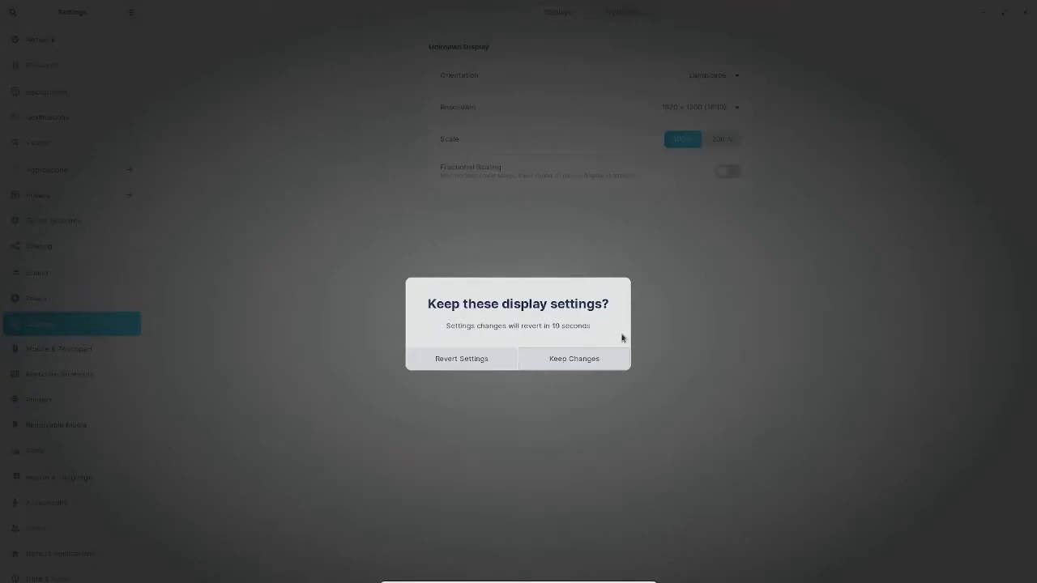
click(565, 361)
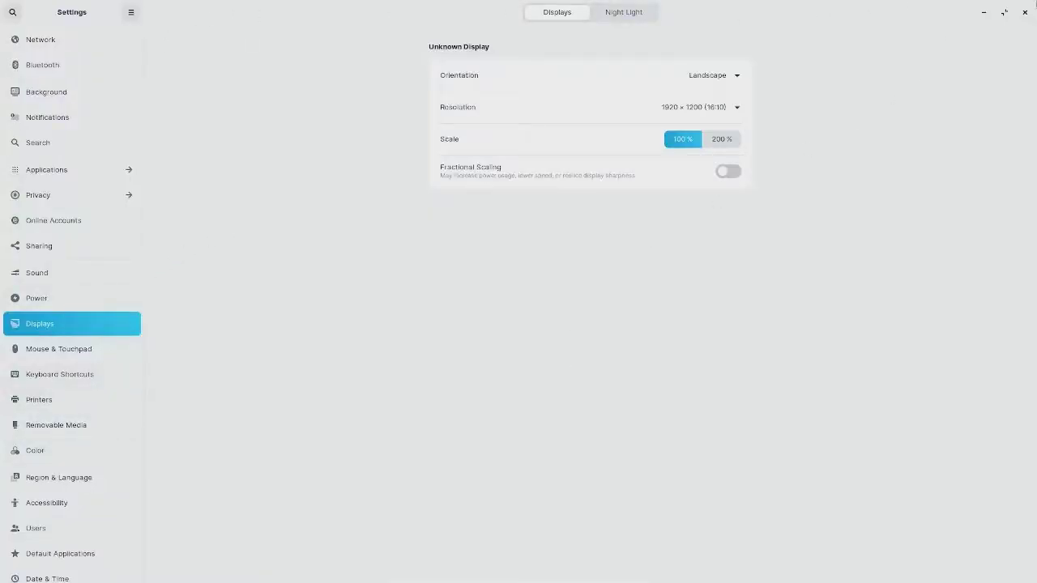
click(983, 13)
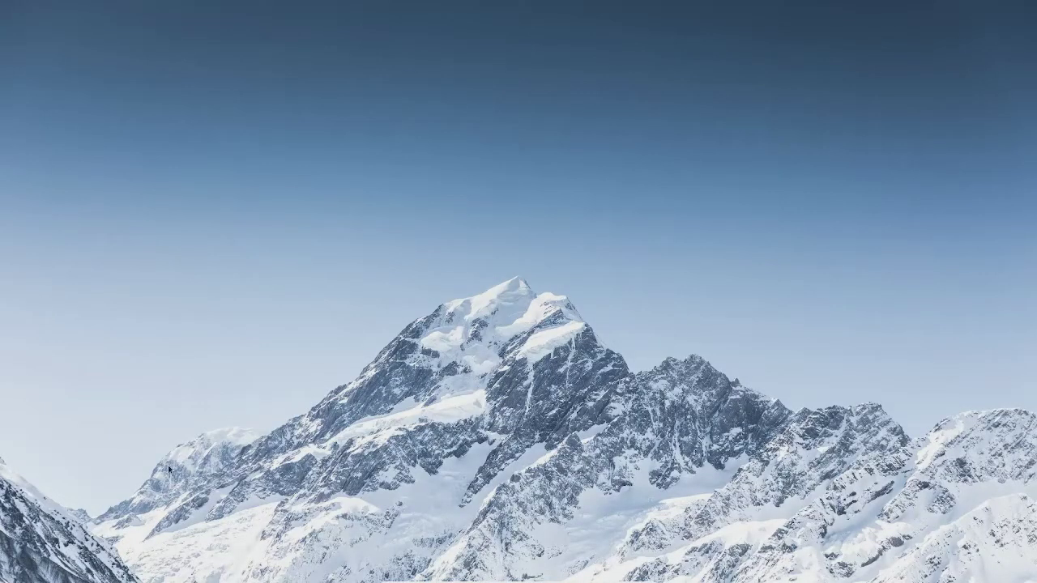
key(Control_R+f)
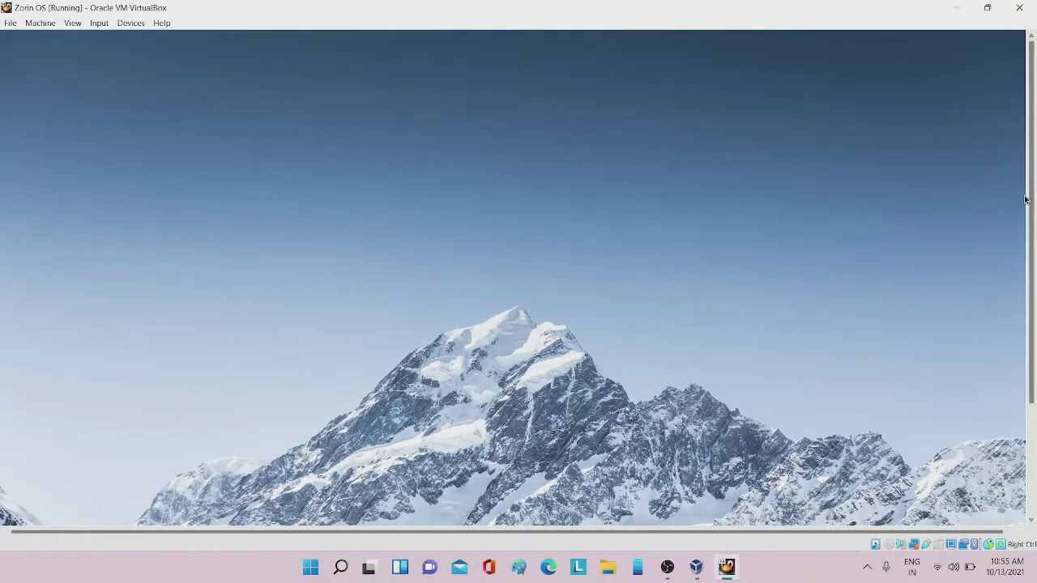
Back in Settings > Displays, apply and keep the 1680 × 1050 resolution
scroll(519, 279, down, 3)
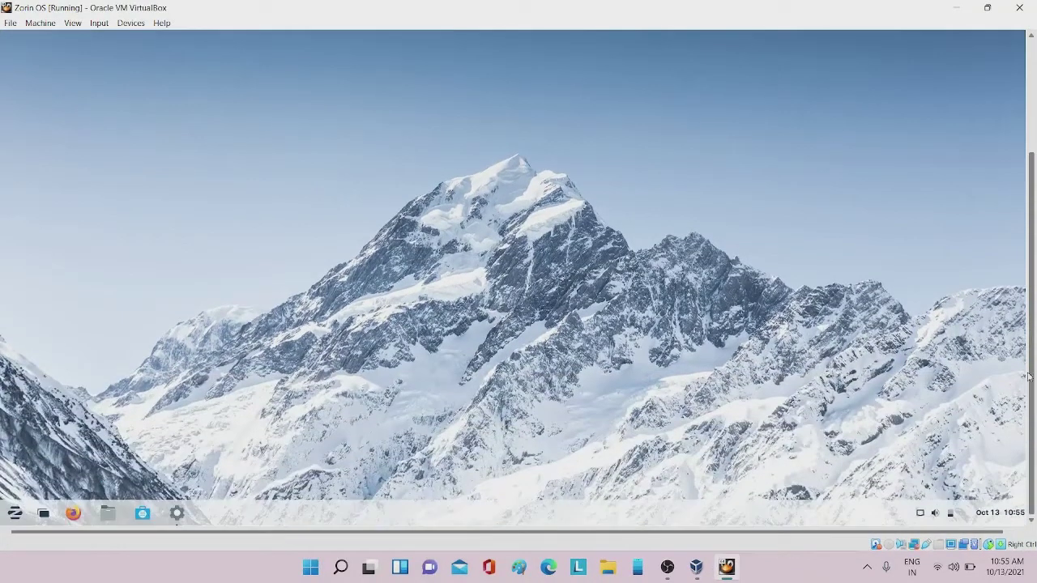
click(177, 514)
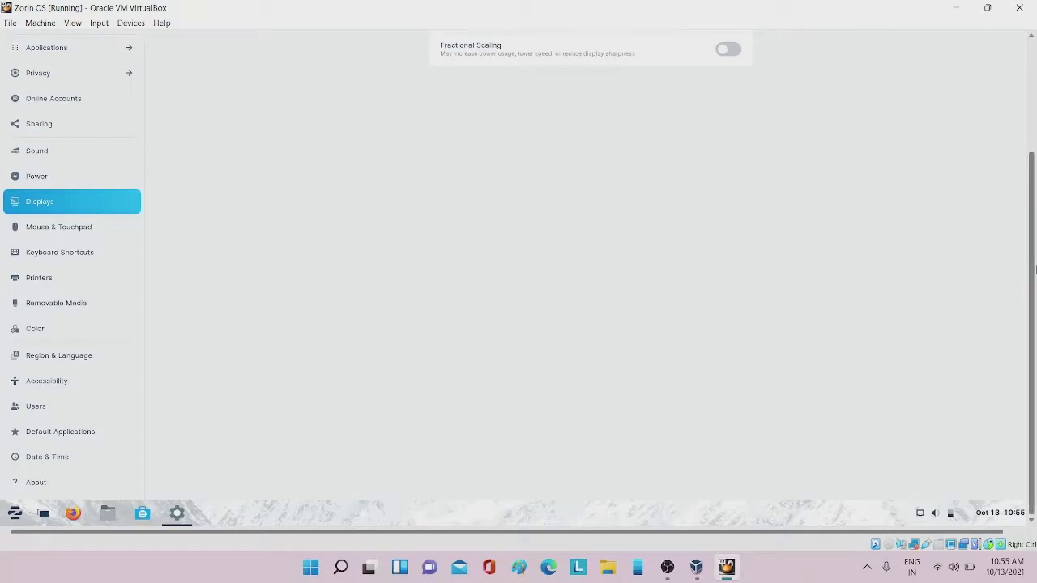
scroll(1036, 217, up, 3)
scroll(1036, 217, up, 2)
click(726, 143)
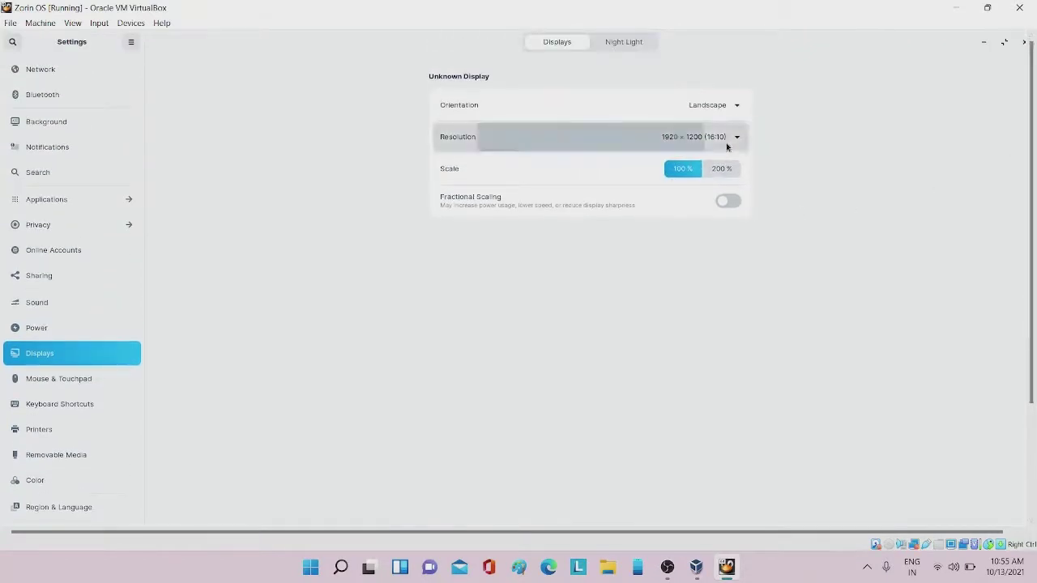
click(715, 232)
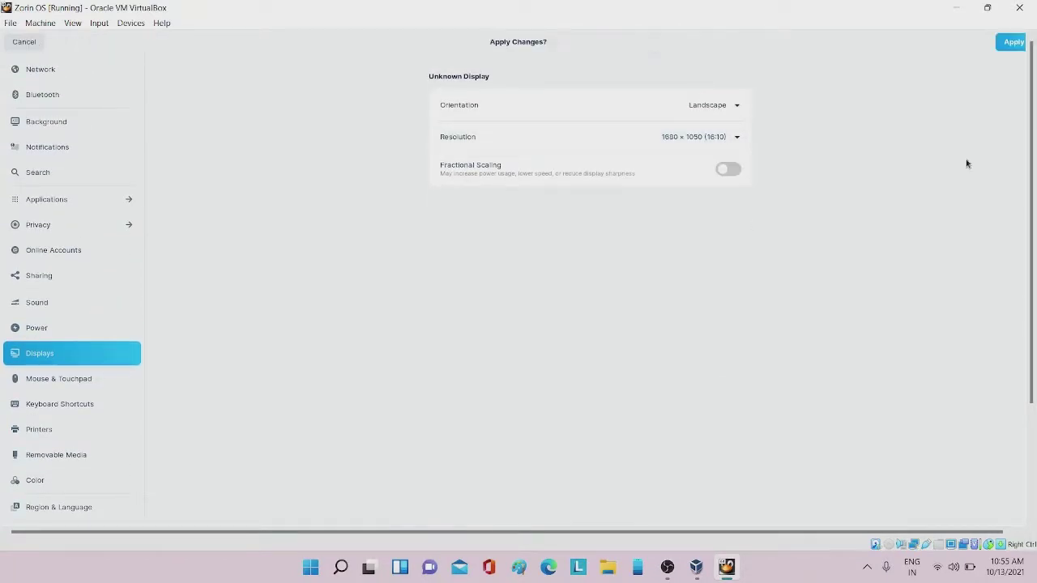
click(1013, 43)
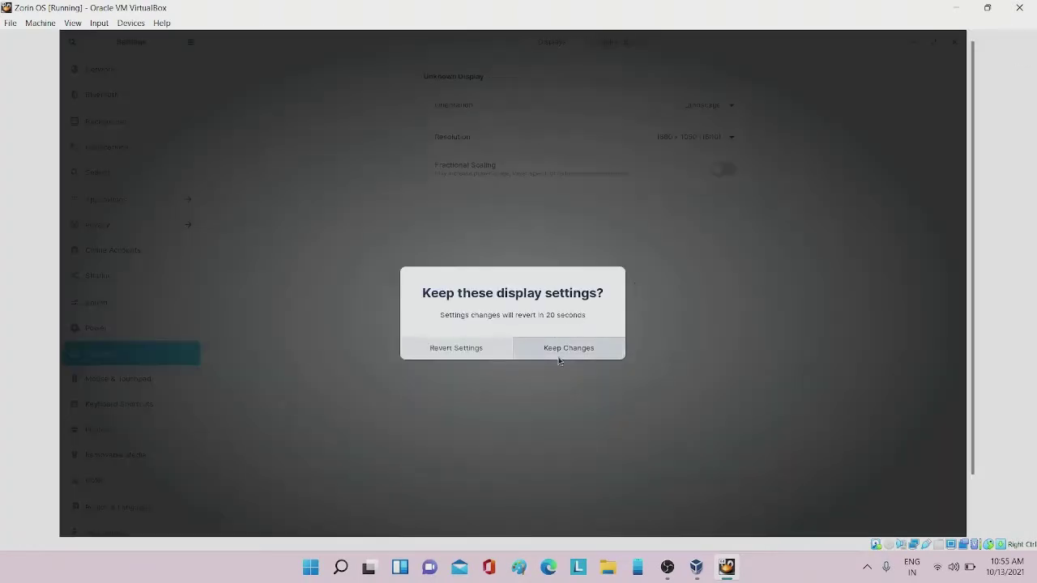
click(558, 355)
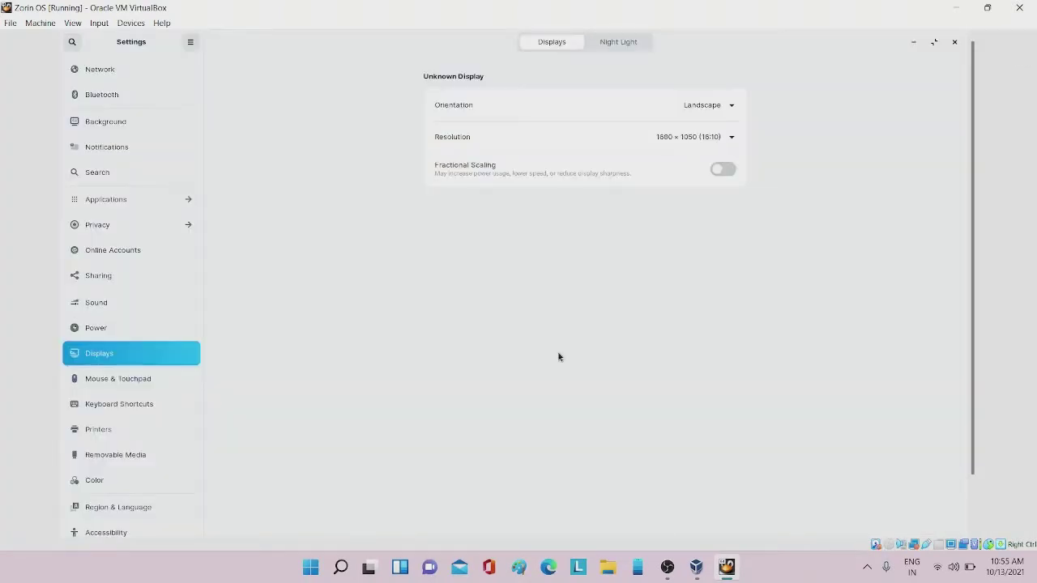
Switch the VM to full-screen mode and close the Settings window
key(ctrl+f)
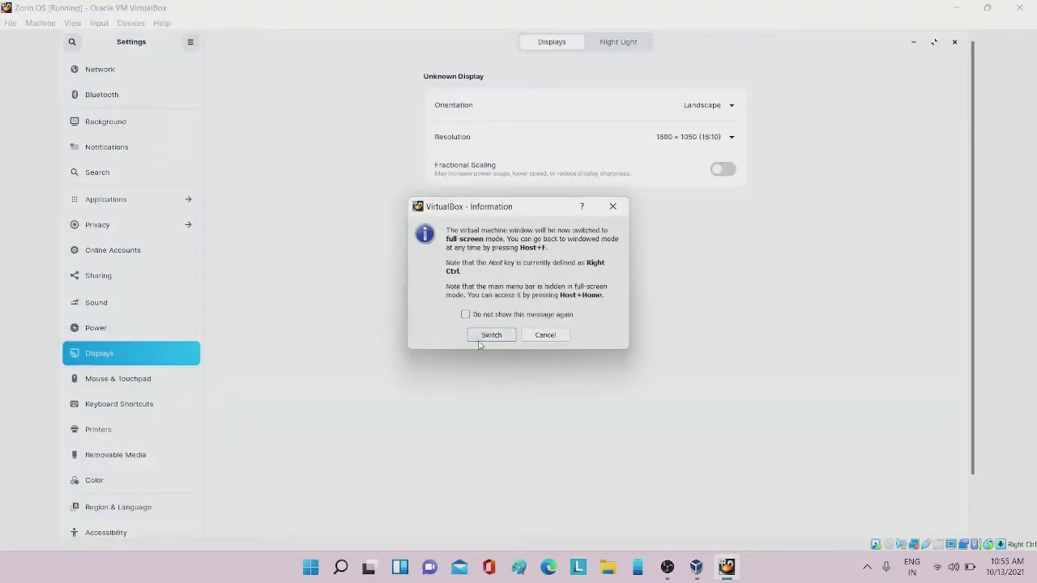
click(481, 340)
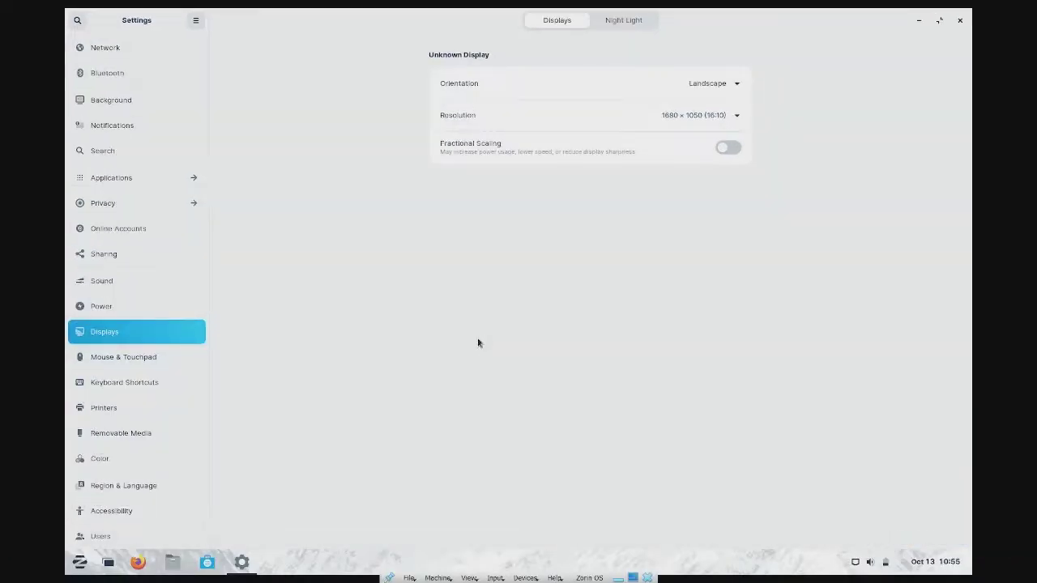
click(960, 21)
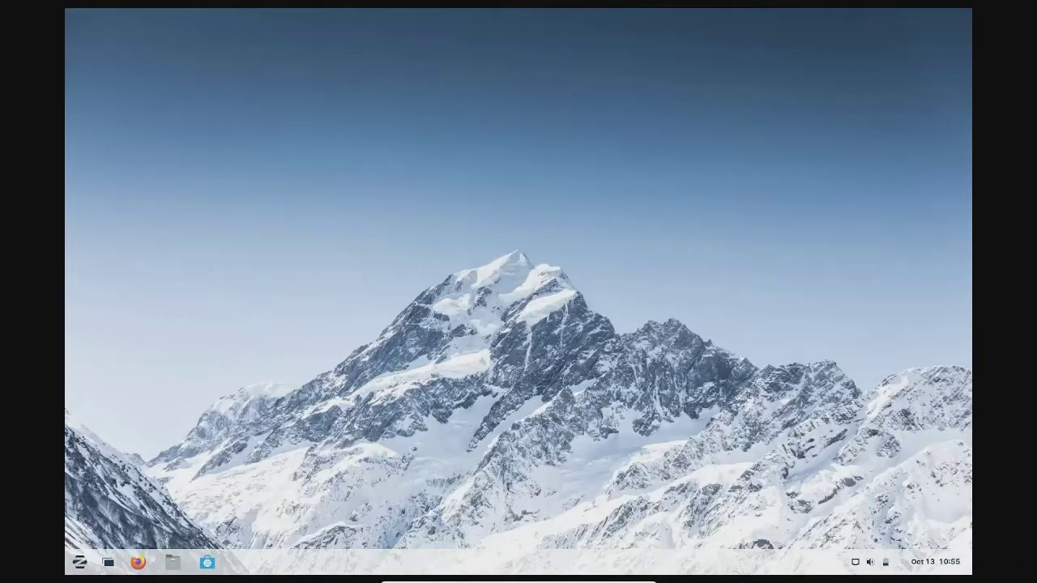
Postpone the pending software update and launch LibreOffice Draw from the Graphics category
click(80, 561)
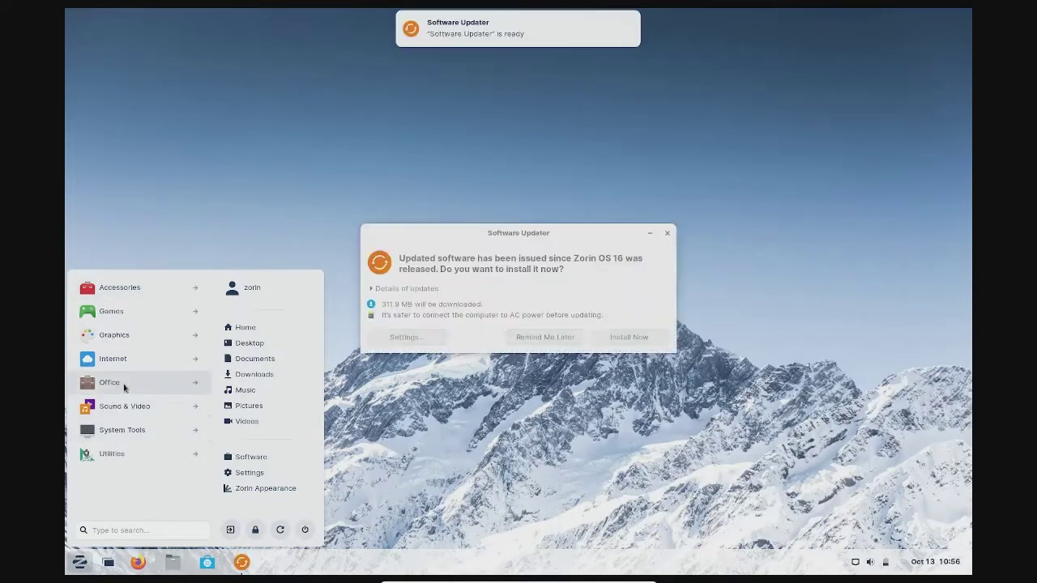
click(547, 414)
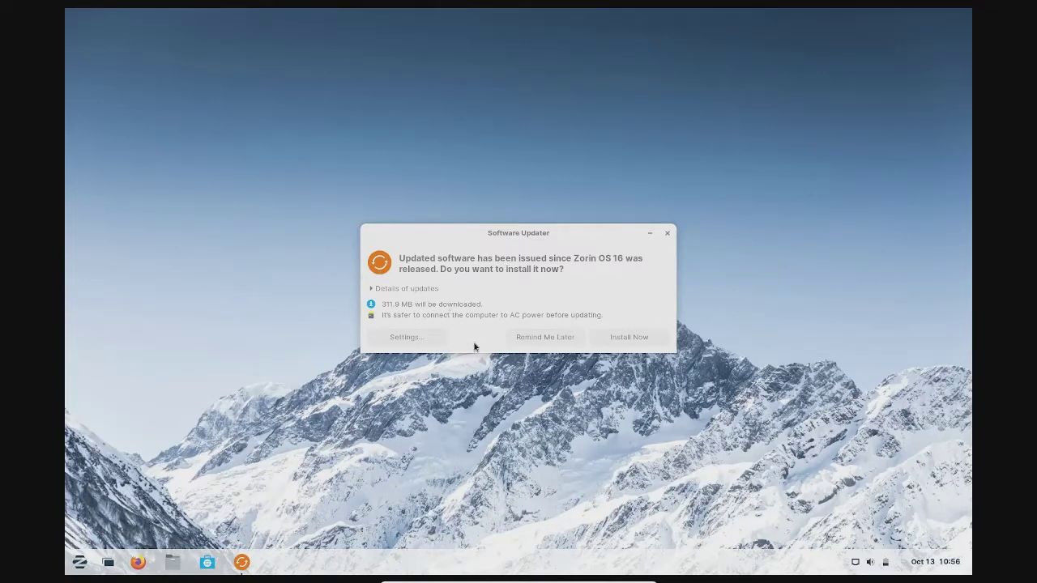
click(535, 336)
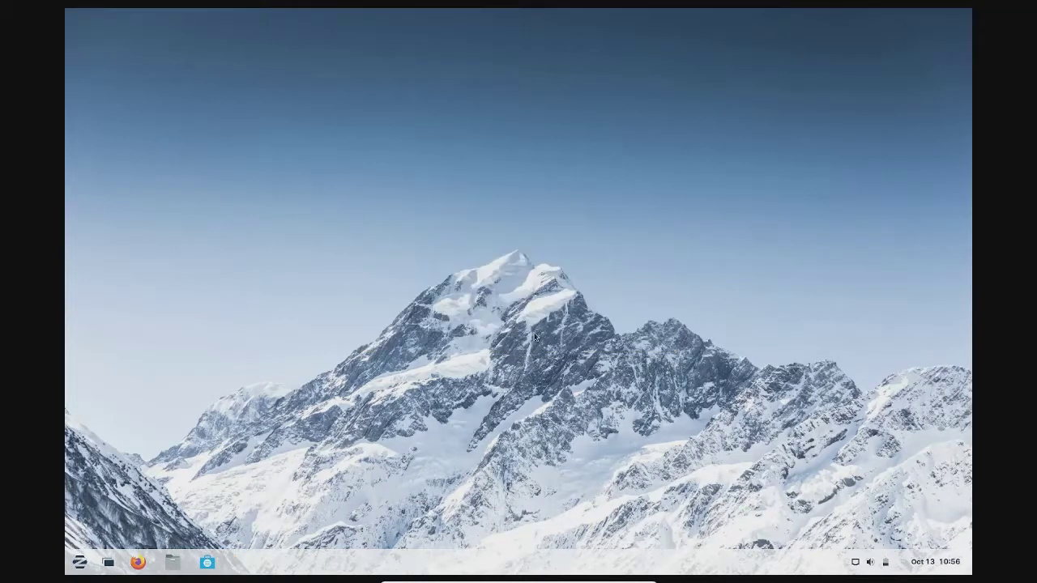
click(79, 561)
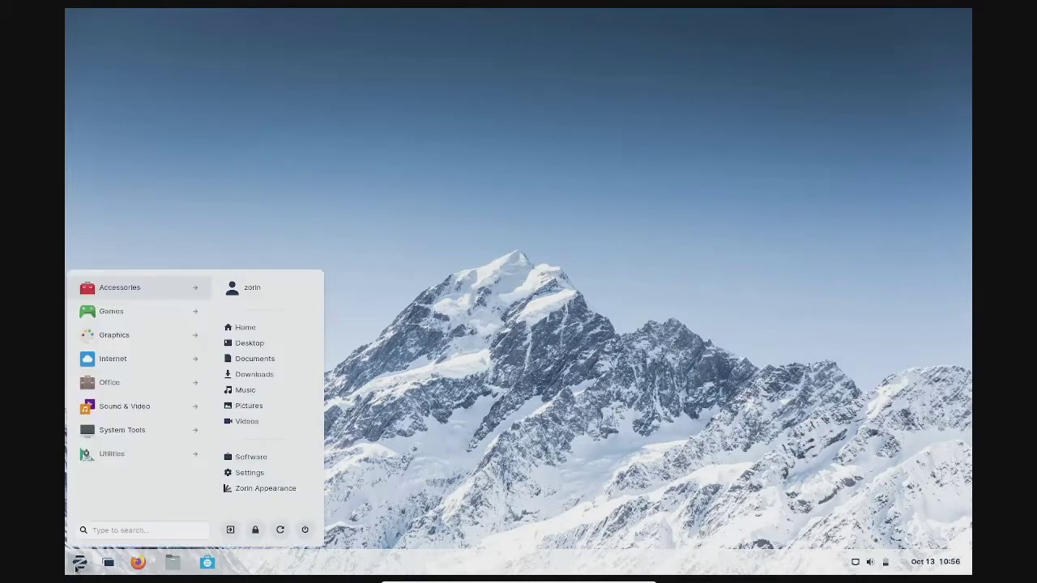
click(115, 339)
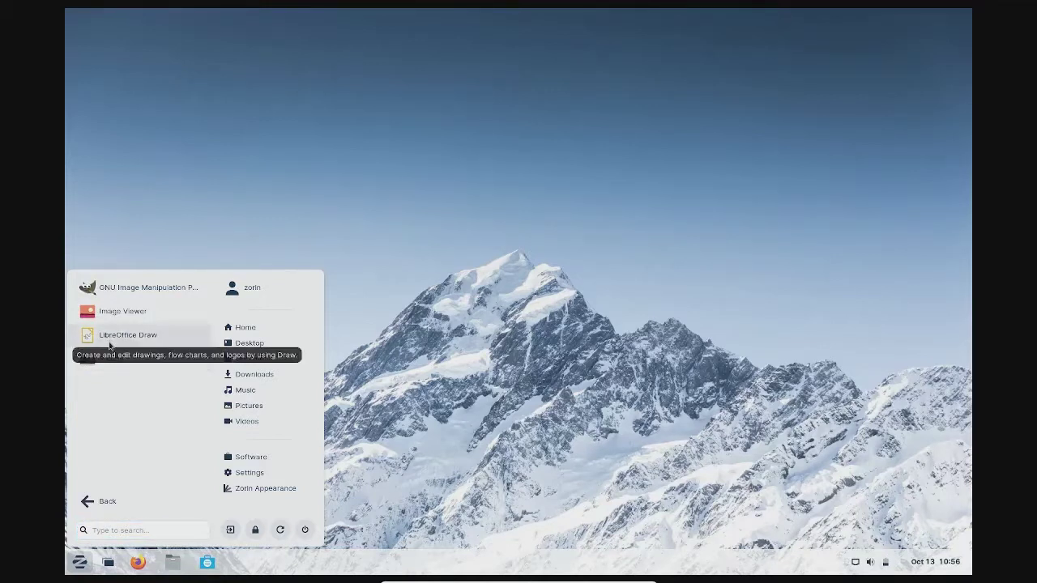
click(116, 336)
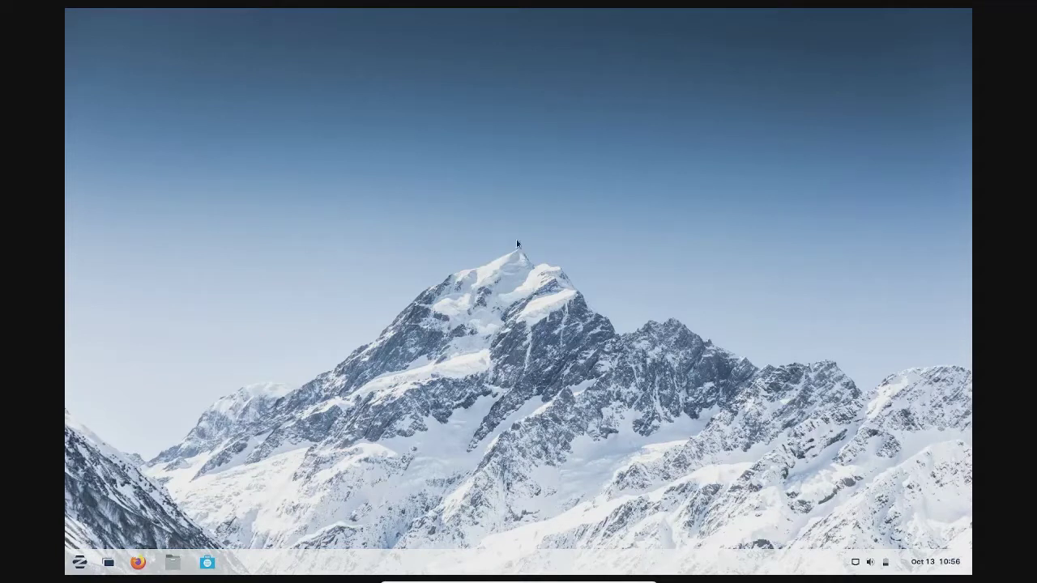
Draw a short straight line near the top of the blank Draw page
mouse_move(474, 222)
mouse_down()
mouse_move(706, 487)
mouse_move(711, 544)
mouse_move(386, 445)
mouse_move(287, 430)
mouse_move(146, 484)
mouse_move(66, 549)
mouse_move(188, 472)
mouse_move(563, 376)
mouse_move(483, 316)
mouse_up()
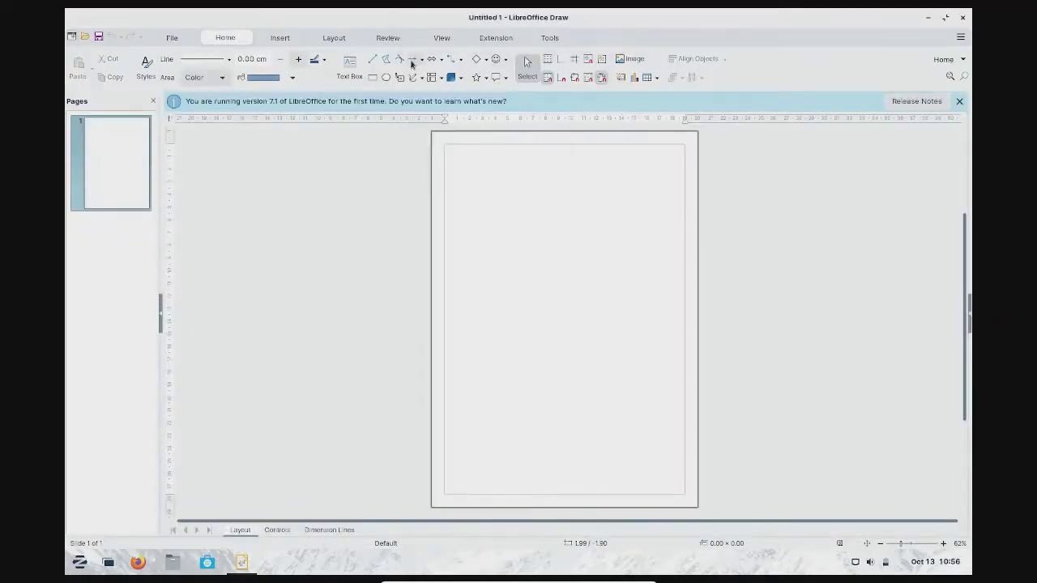
click(372, 59)
mouse_move(496, 221)
mouse_down()
mouse_move(579, 400)
mouse_move(694, 419)
mouse_move(632, 324)
mouse_move(513, 305)
mouse_up()
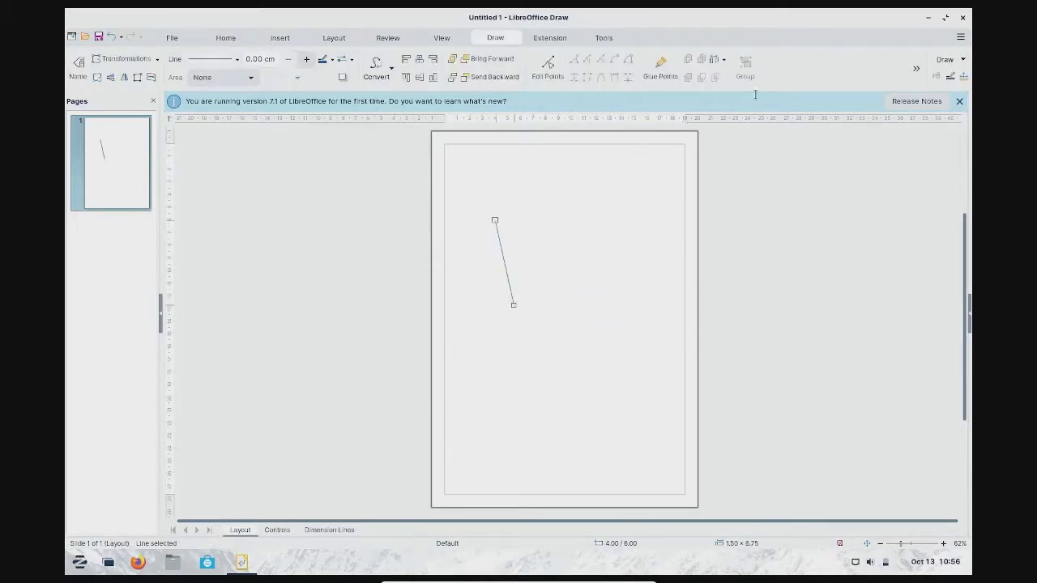
Close the drawing, discarding it without saving
click(963, 17)
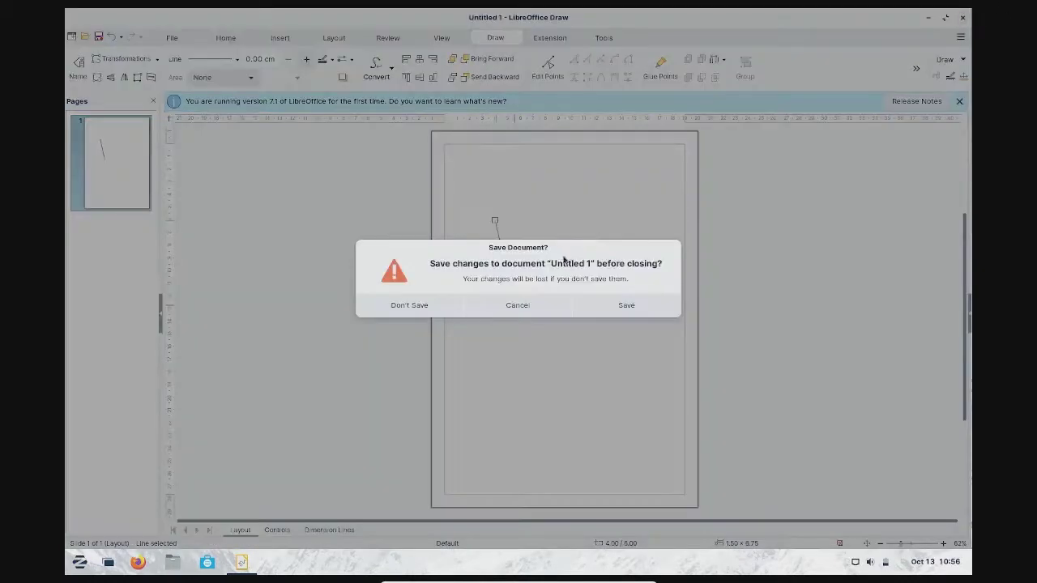
click(452, 305)
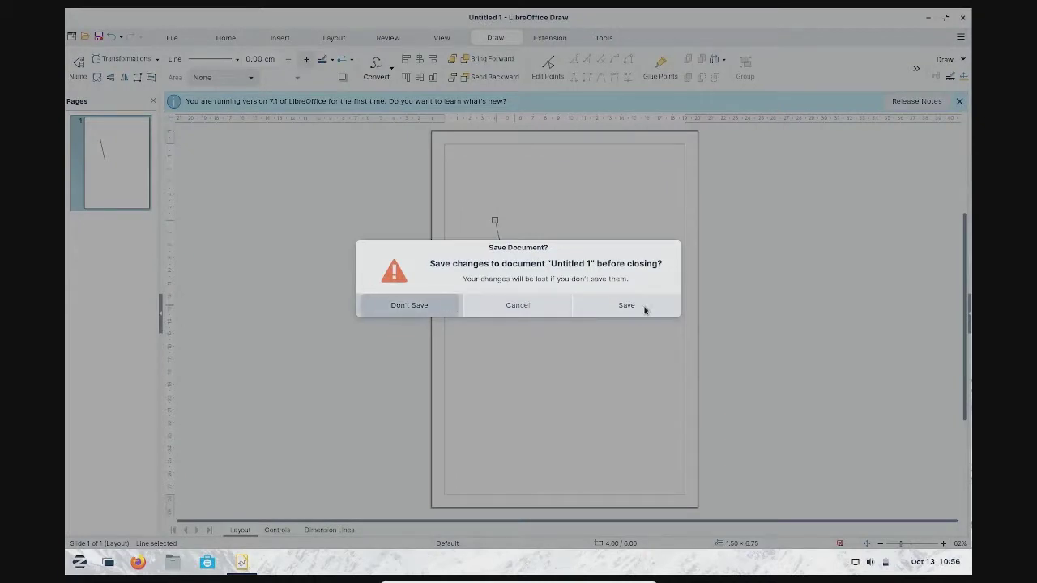
click(82, 561)
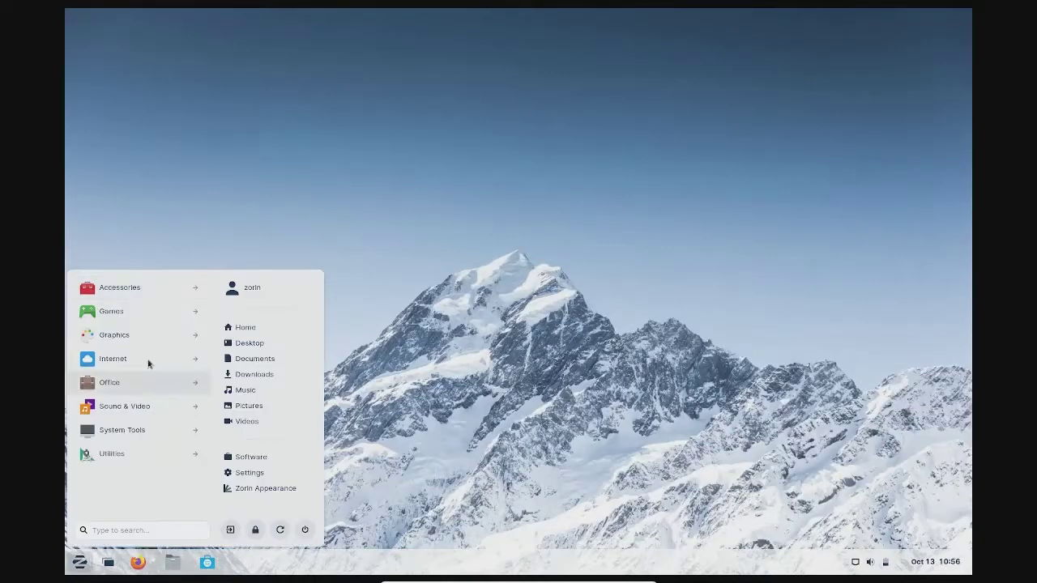
Launch GNOME Mines from the Games category of the Zorin menu
click(145, 290)
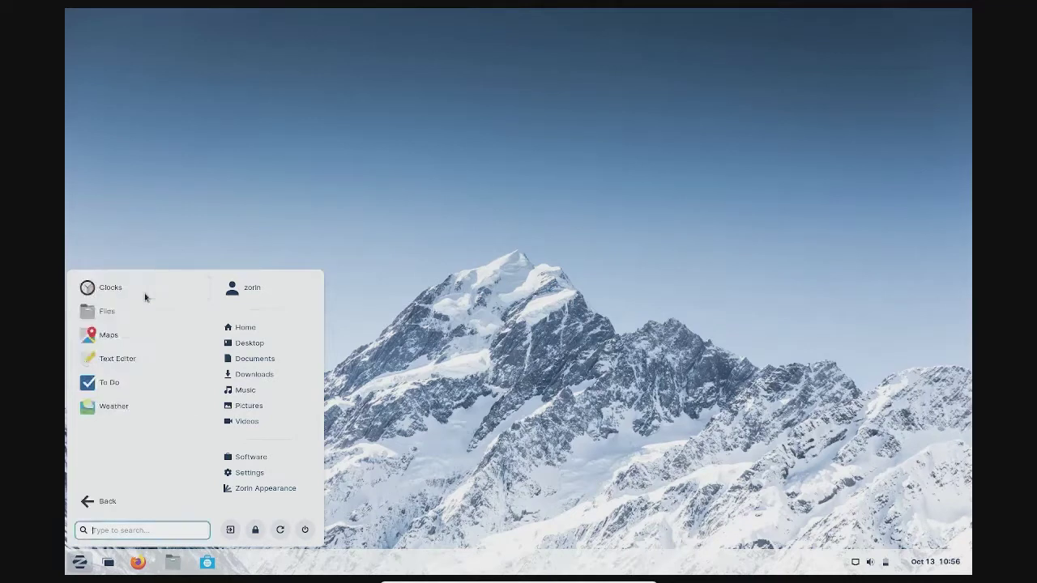
click(87, 504)
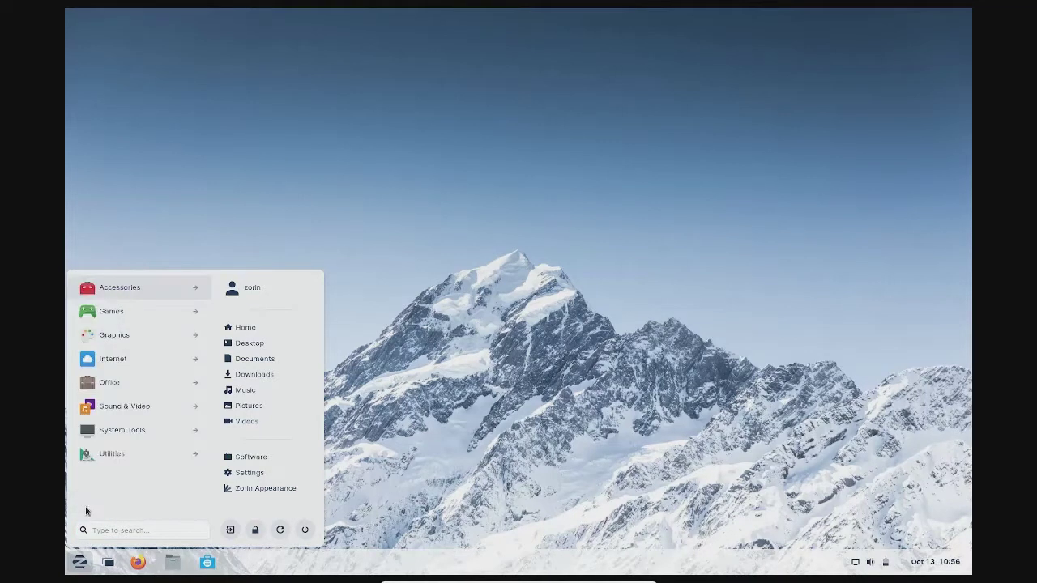
click(148, 311)
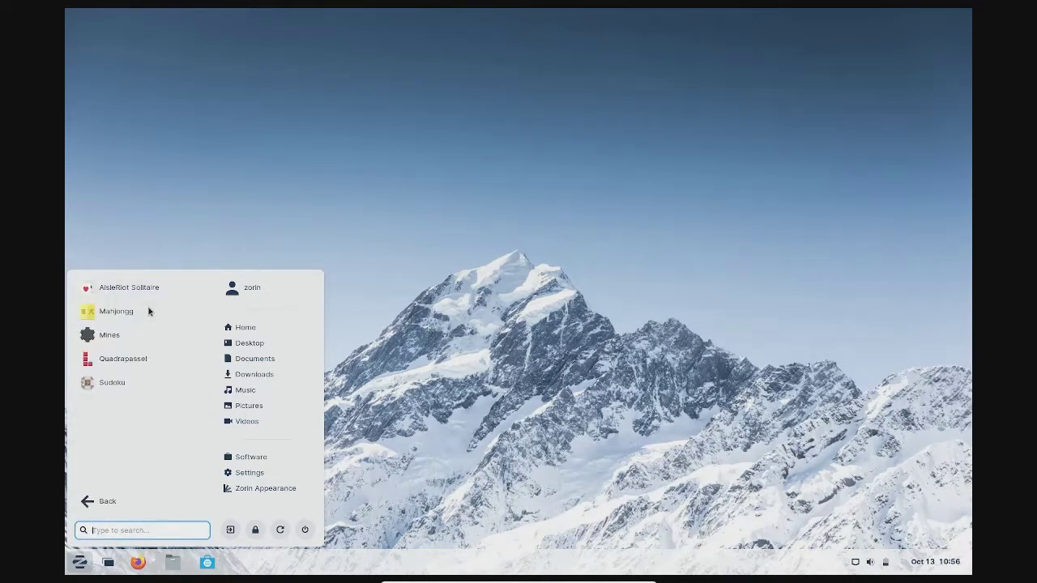
click(110, 338)
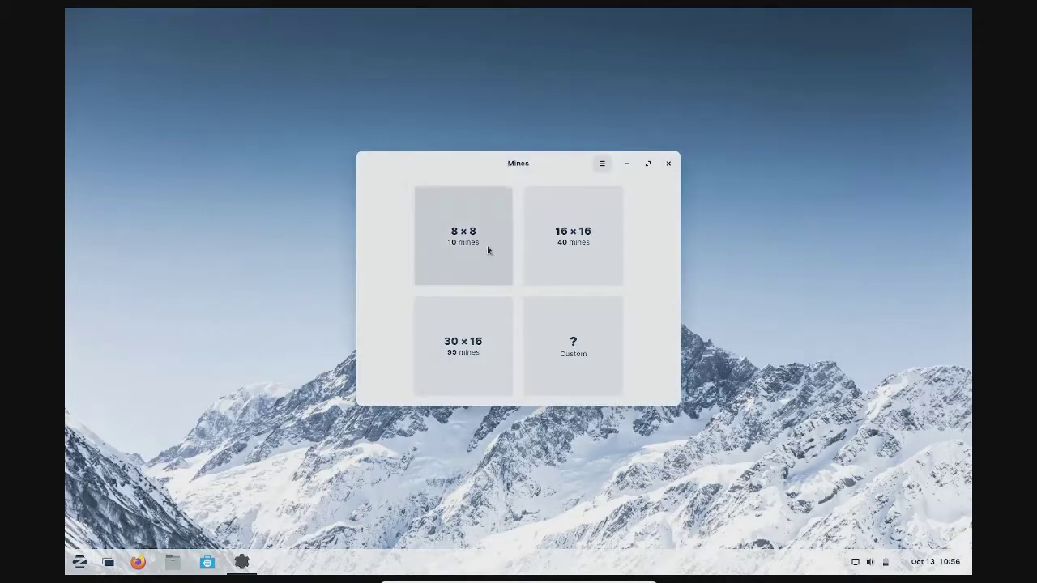
Play an 8×8, 10-mine round until hitting a mine, then return to board size selection
click(482, 269)
click(447, 286)
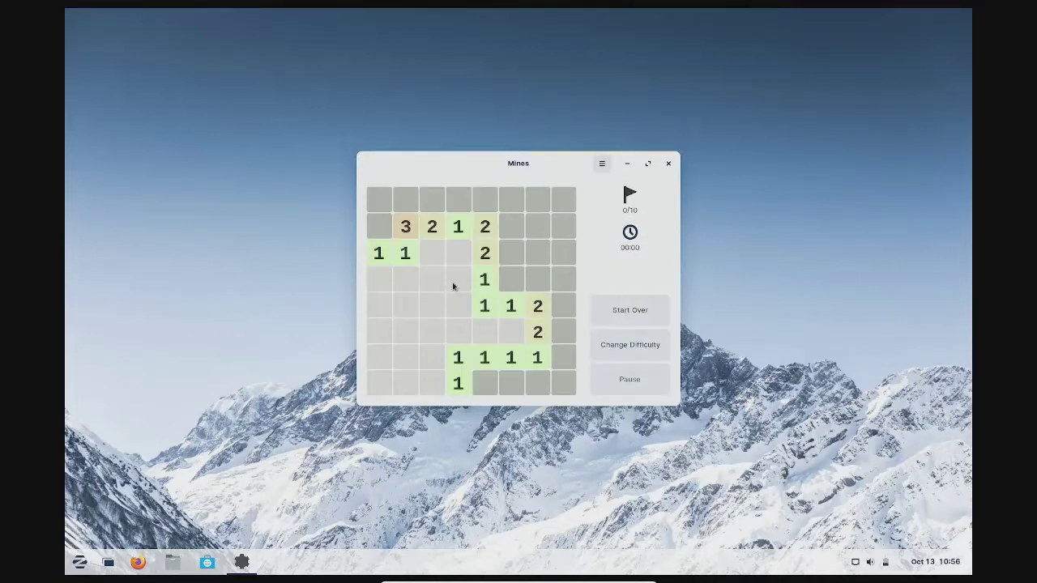
click(539, 256)
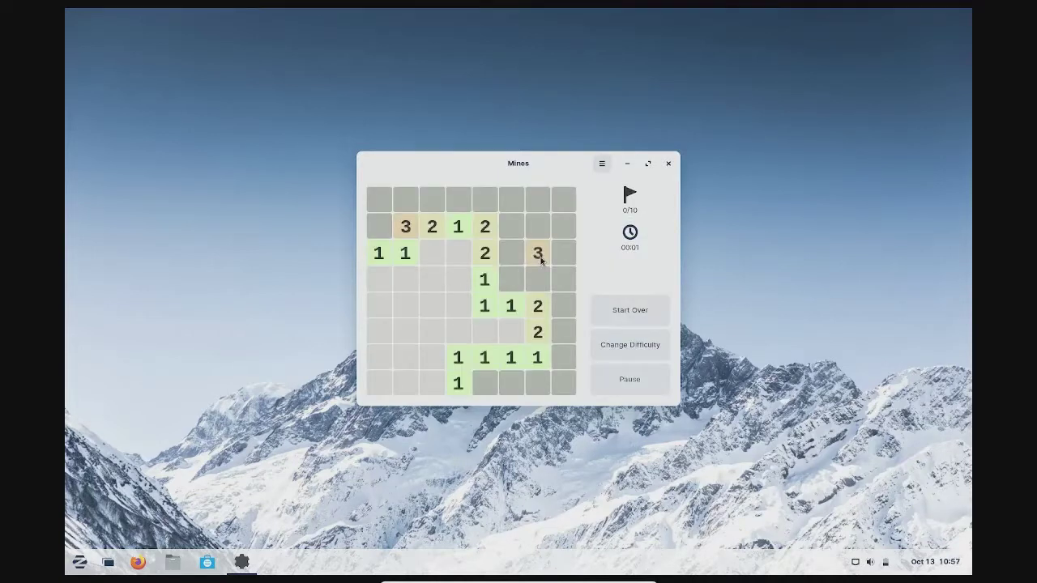
click(507, 228)
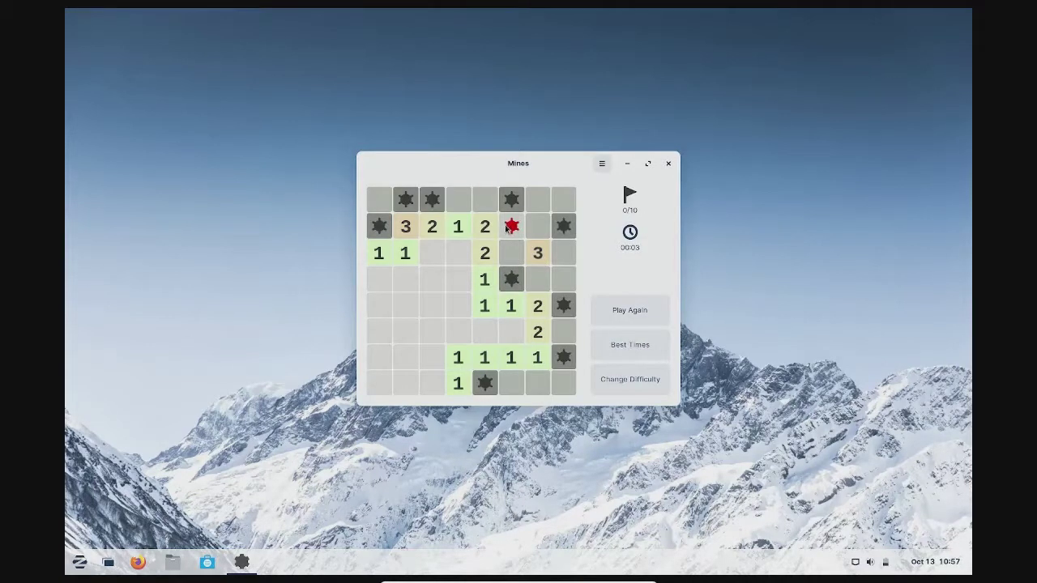
click(609, 383)
Start a custom Mines board with width 4, height 4 and 6% mines
click(570, 367)
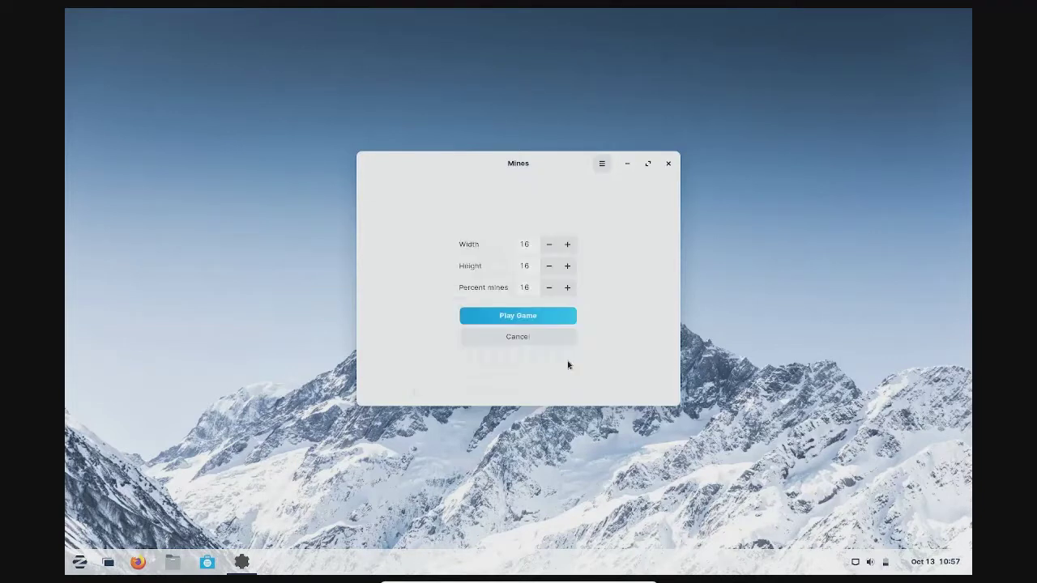
click(529, 244)
text(2)
click(534, 266)
text(2)
click(526, 288)
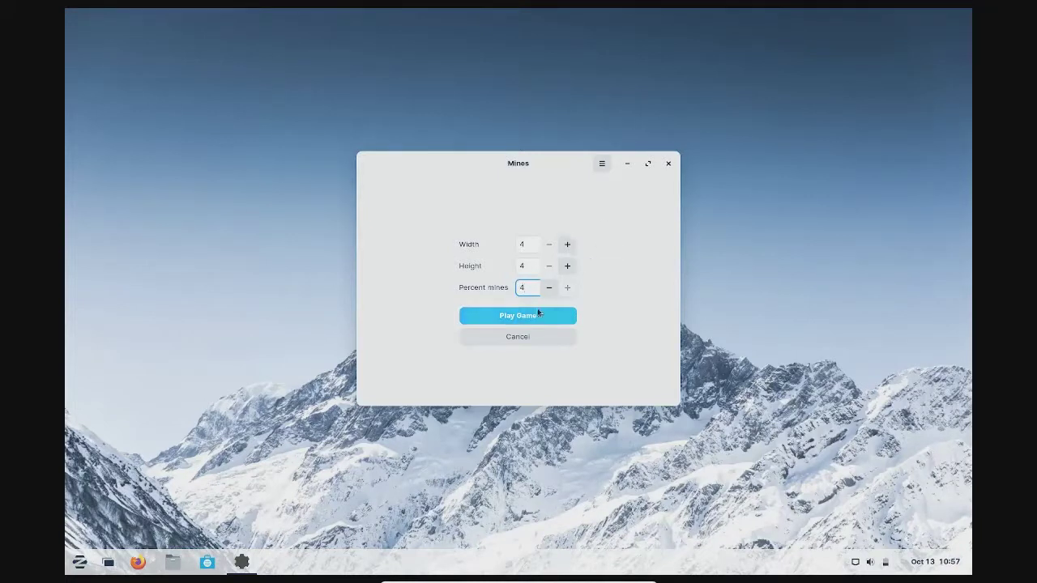
click(548, 288)
click(541, 318)
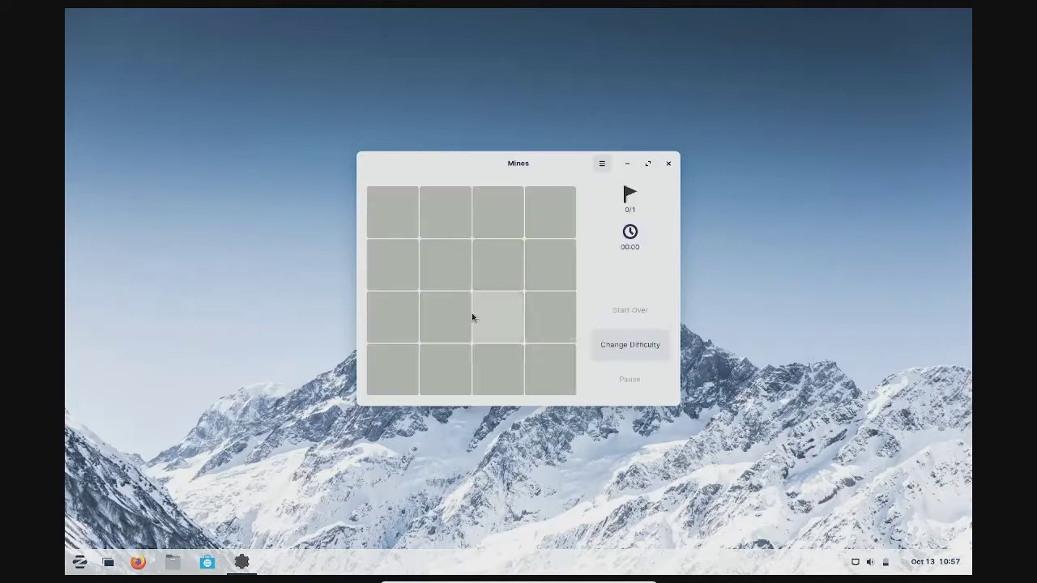
Win two 4×4 rounds, dismissing the high-score list and starting a new round each time
click(455, 296)
click(547, 374)
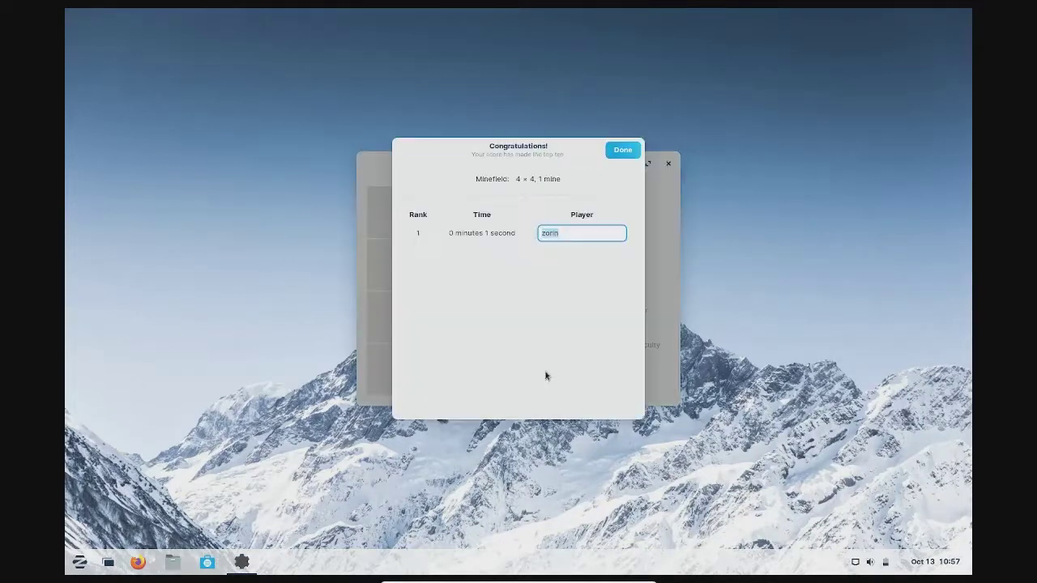
click(623, 150)
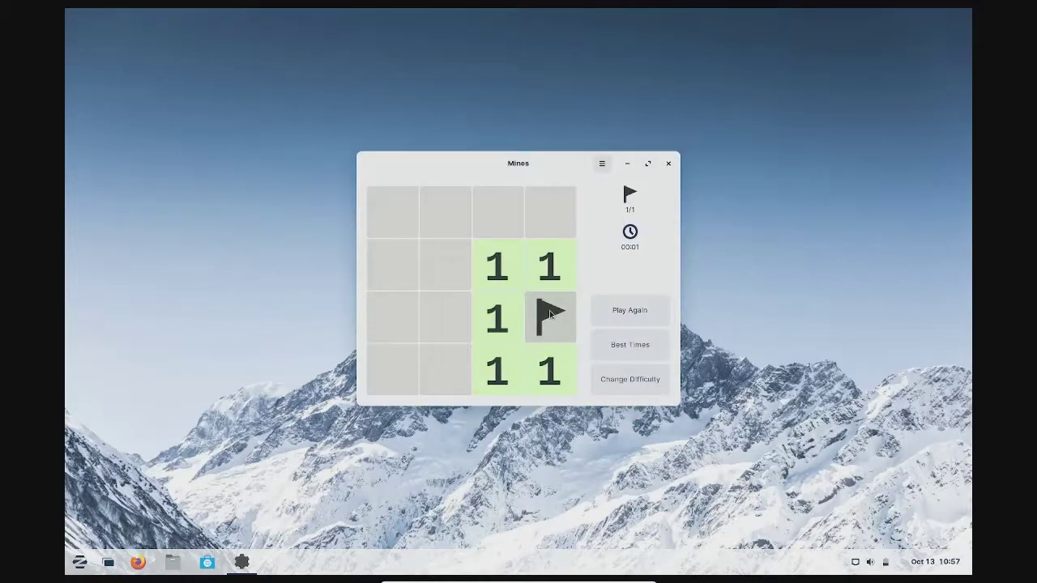
click(618, 319)
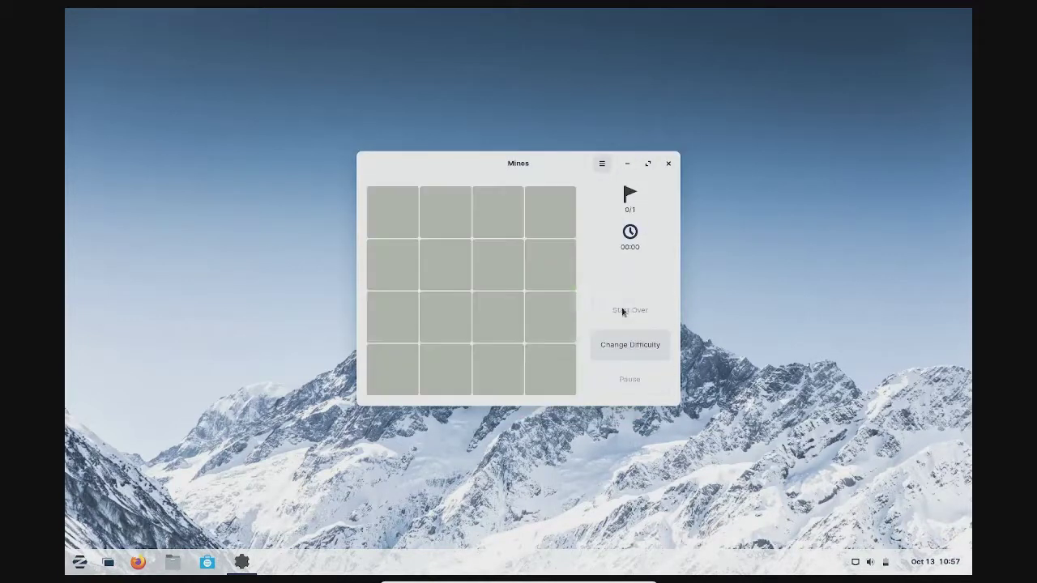
click(467, 305)
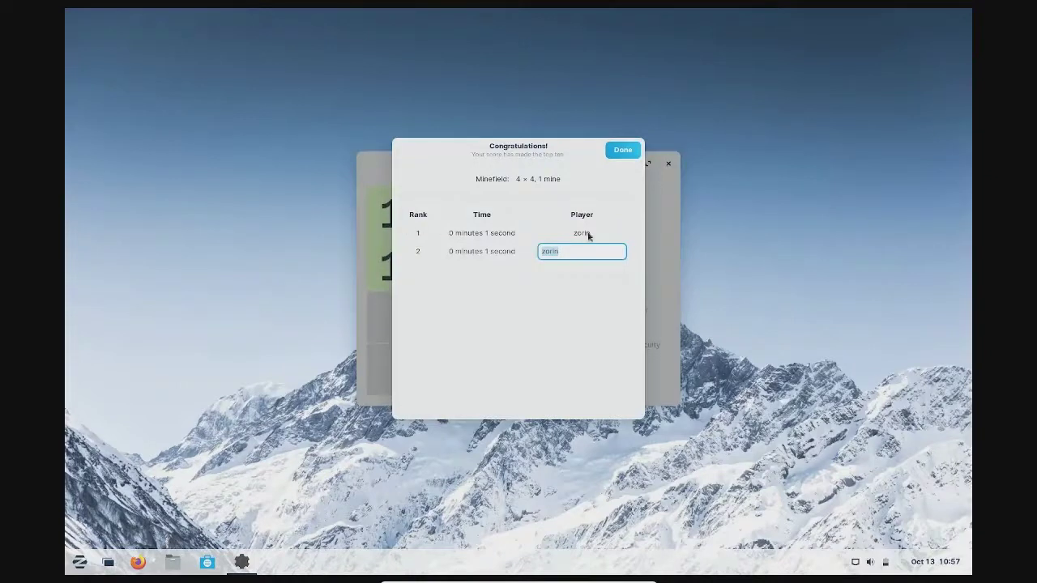
click(620, 151)
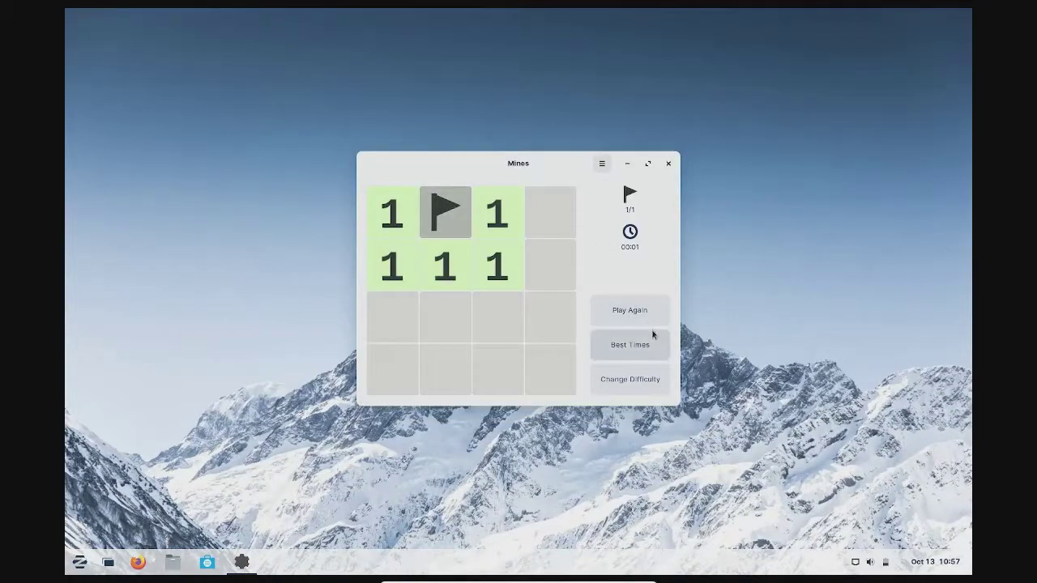
click(632, 316)
Win a third 4×4 round, lose the next on the mine, and close Mines
click(508, 290)
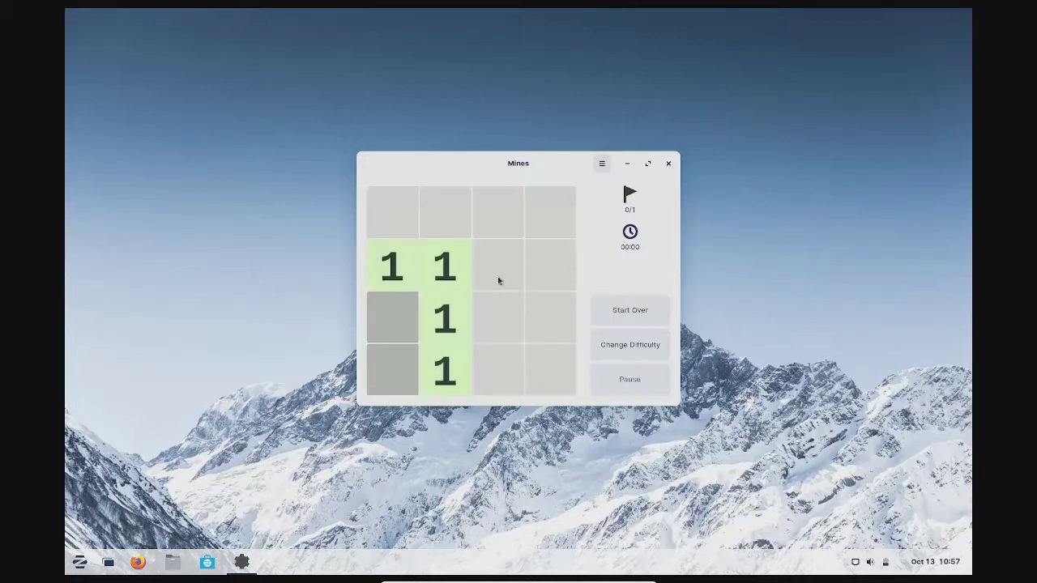
click(402, 361)
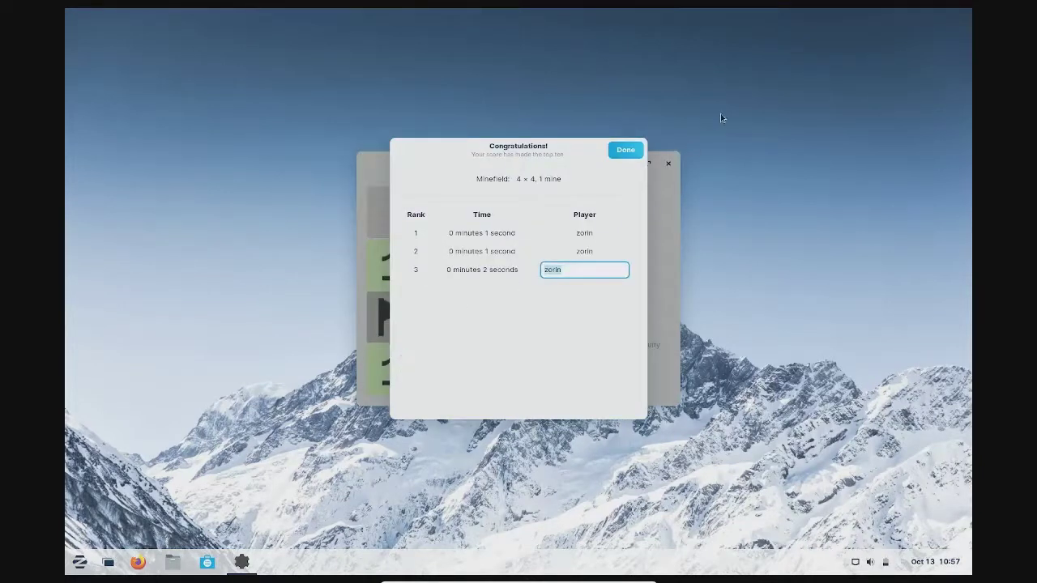
click(624, 153)
click(605, 323)
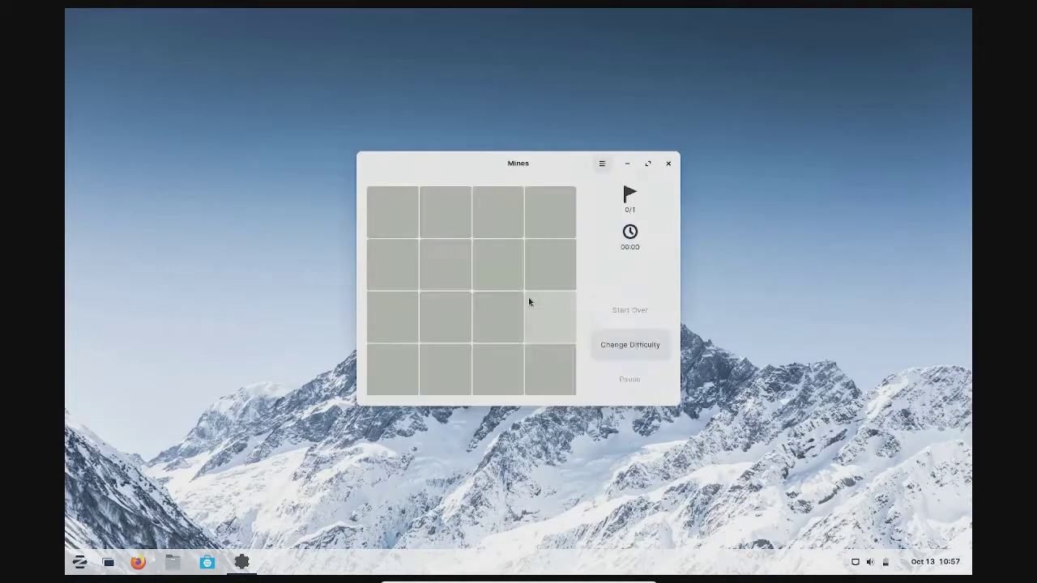
click(528, 297)
click(432, 266)
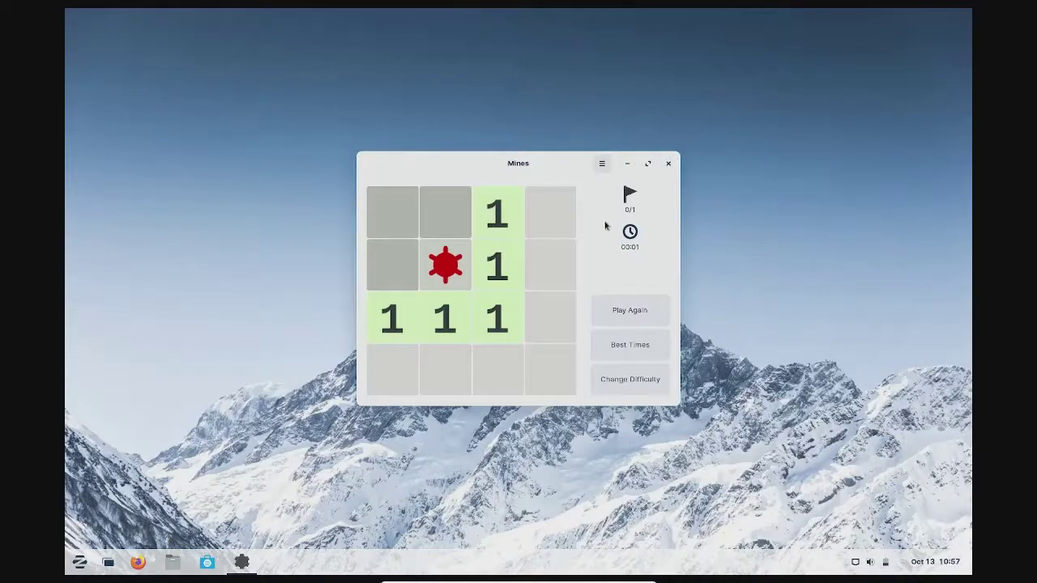
click(666, 163)
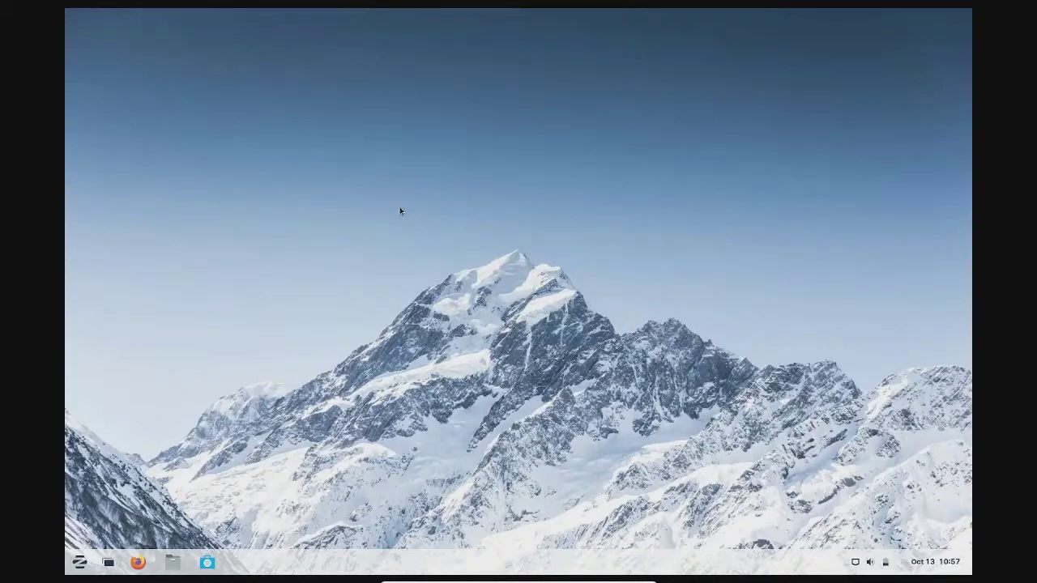
Exit full screen with Host+F, power off the Zorin OS VM, and bring OBS Studio forward
key(Control_R+f)
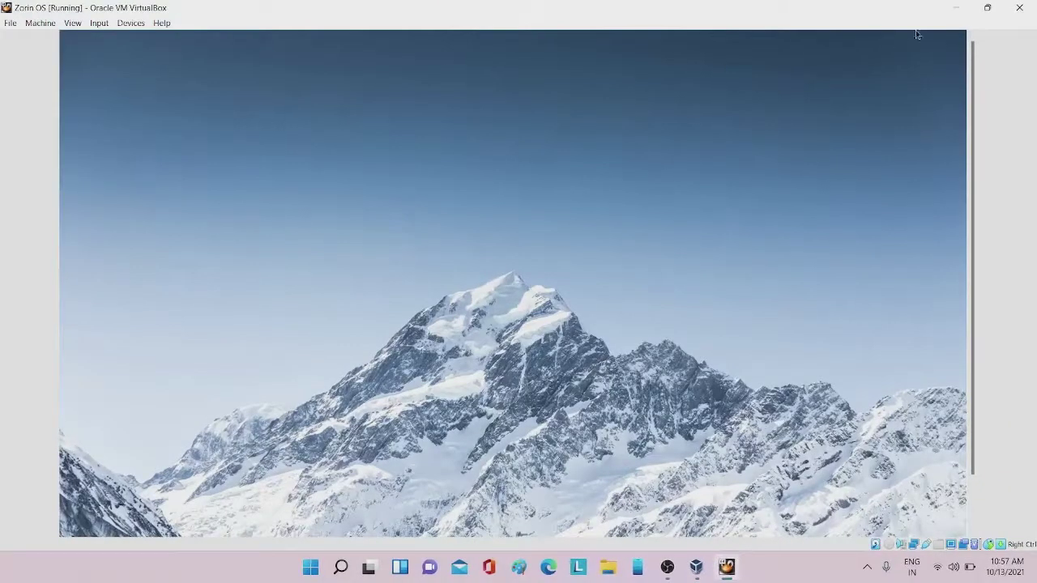
click(1019, 7)
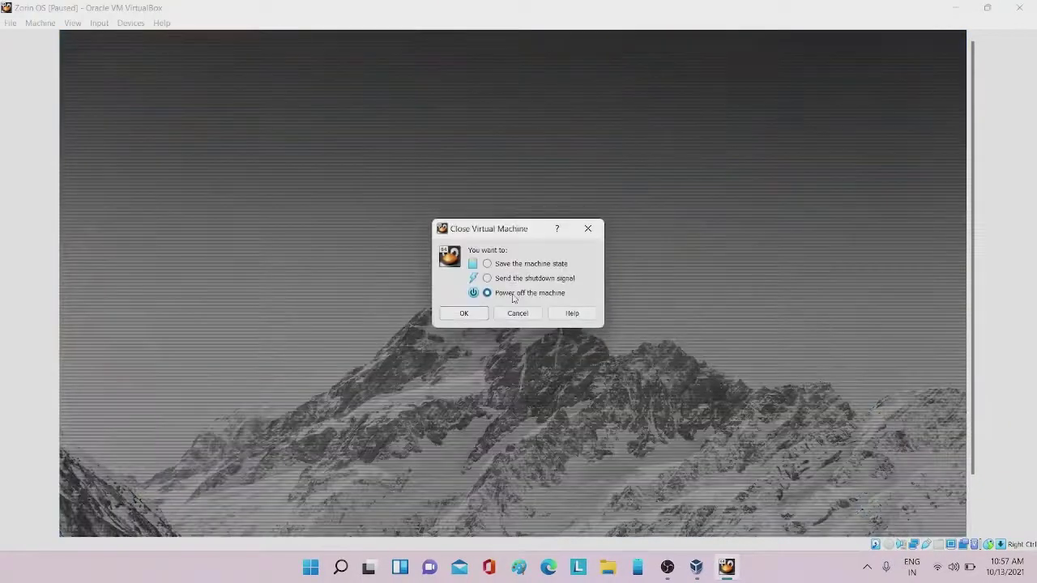
click(481, 314)
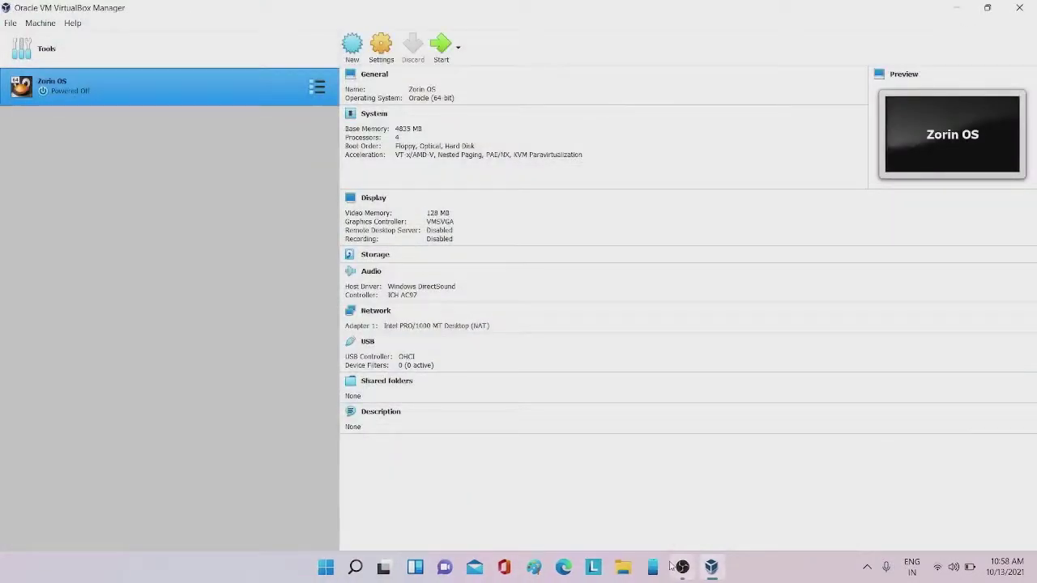
click(681, 567)
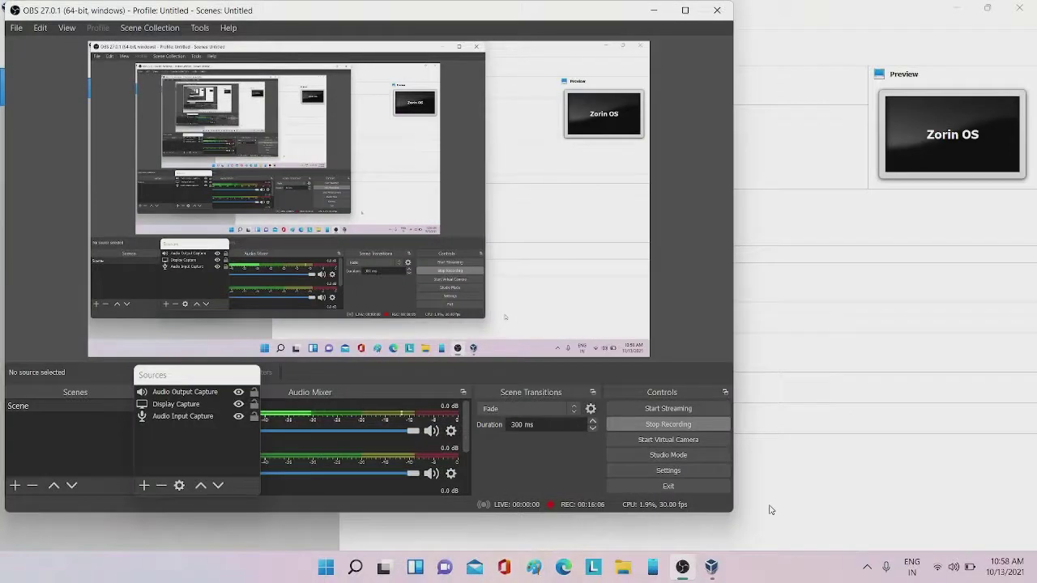